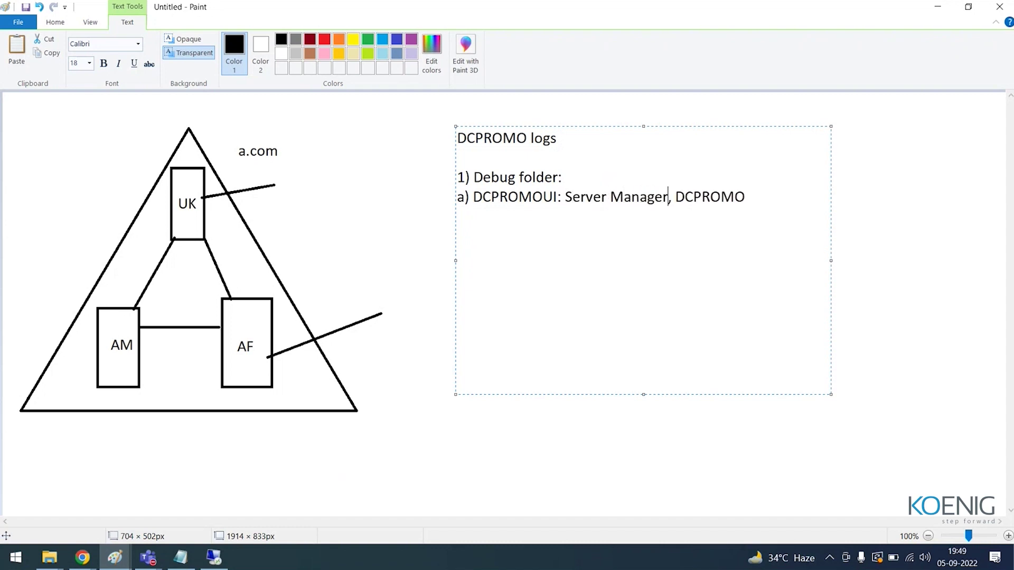
Split the DCPROMO entry off the DCPROMOUI line onto its own line labelled "b)"
key("Return")
type("b)")
key("Right")
key("Right")
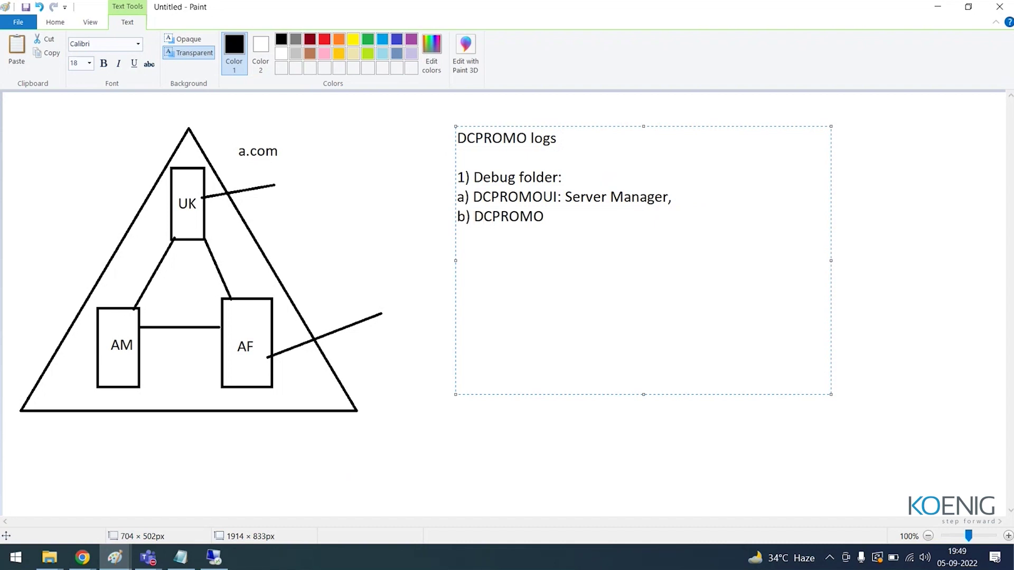
Add the description ": Complete Log" after DCPROMO in item b), correcting its capitalization
key("Right")
key("Right")
key("Right")
key("Right")
key("Right")
type(": COmplete LOg")
key("Left")
key("BackSpace")
type("o")
key("Left")
key("Left")
key("Left")
key("Left")
key("Left")
key("Left")
key("Left")
key("Left")
key("Left")
key("Left")
key("Left")
key("Left")
key("Left")
key("Left")
key("Left")
key("Right")
key("Right")
key("Right")
key("Right")
key("Right")
key("Right")
key("BackSpace")
type("o")
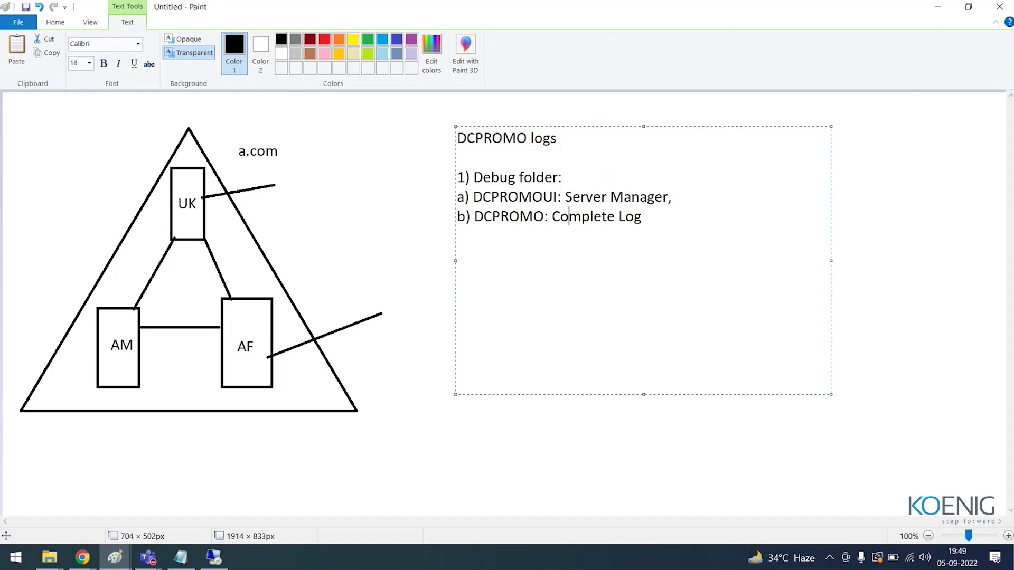
Switch to the Remote Desktop session and close the Windows Admin Center message and Server Manager
left_click(224, 558)
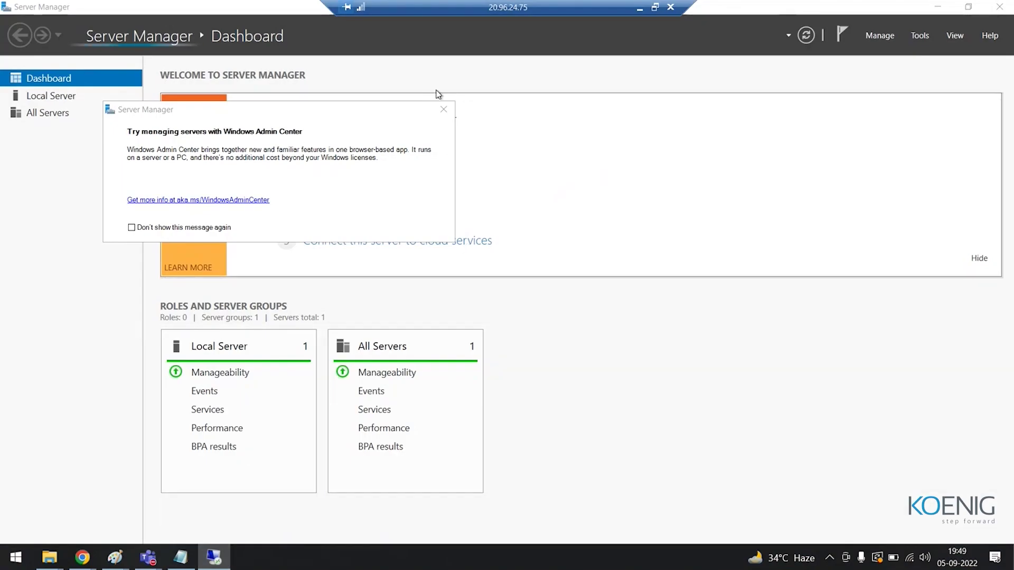
left_click(444, 109)
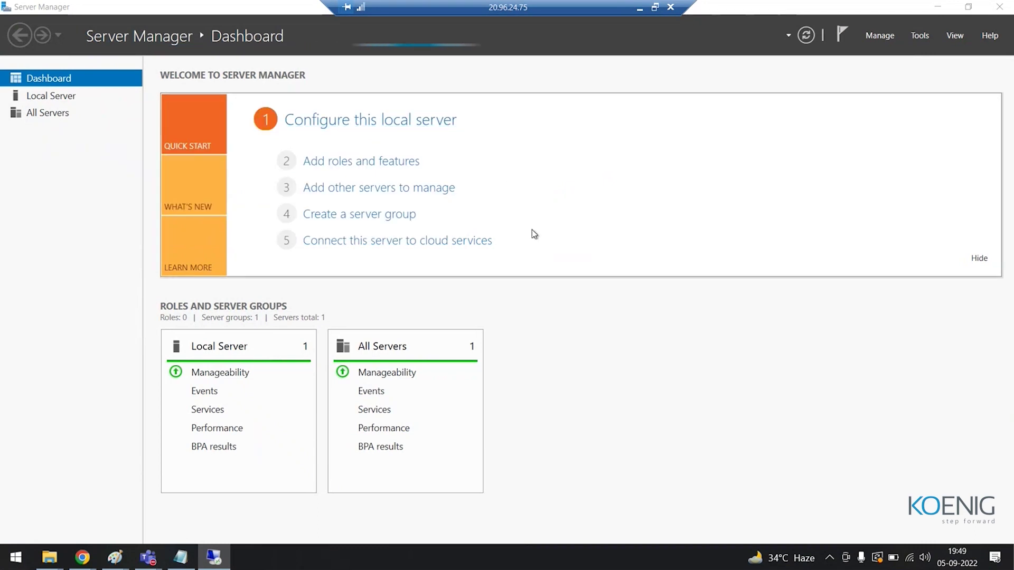
left_click(655, 7)
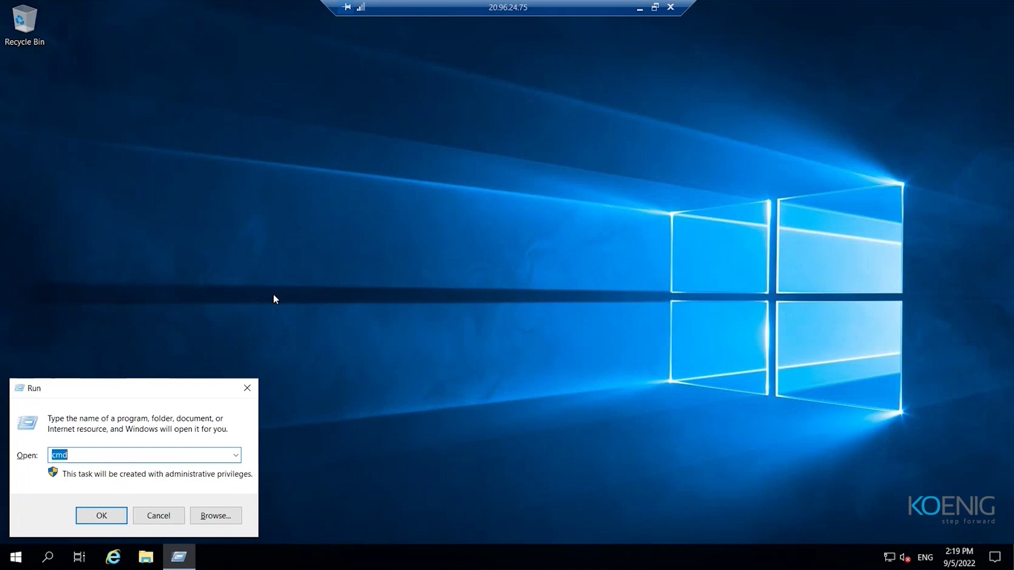
Open a command prompt on the server and run net config rdr to view its workstation and domain configuration
key("Return")
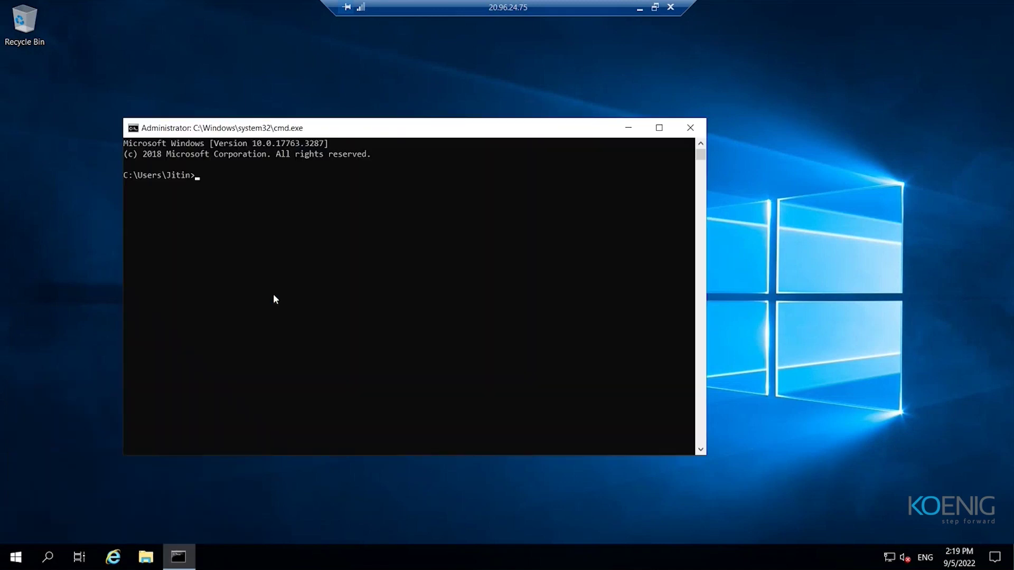
type("net config rdr")
key("Return")
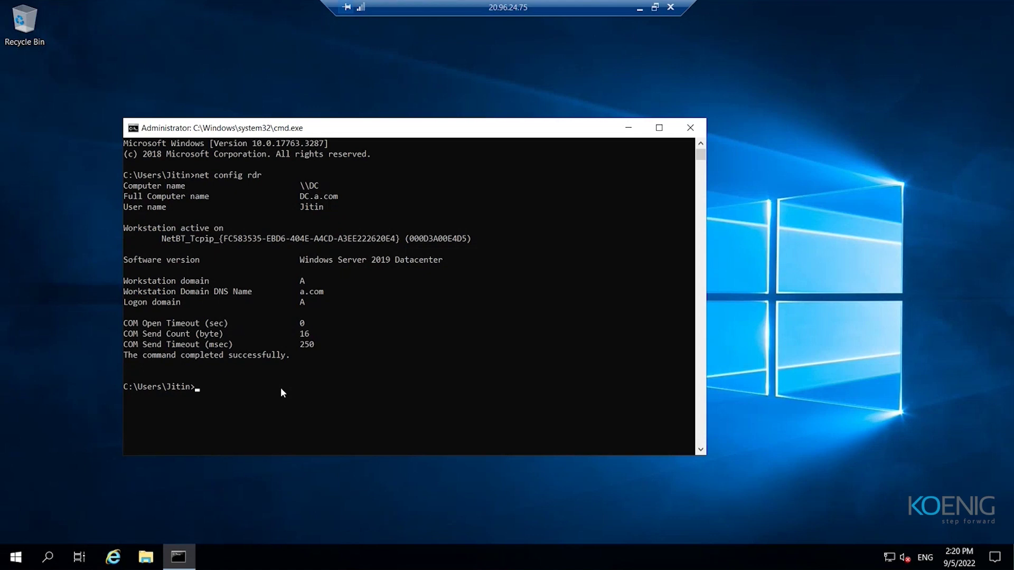
Open the Windows debug folder by running "debug"
key("super+r")
type("debug")
key("Return")
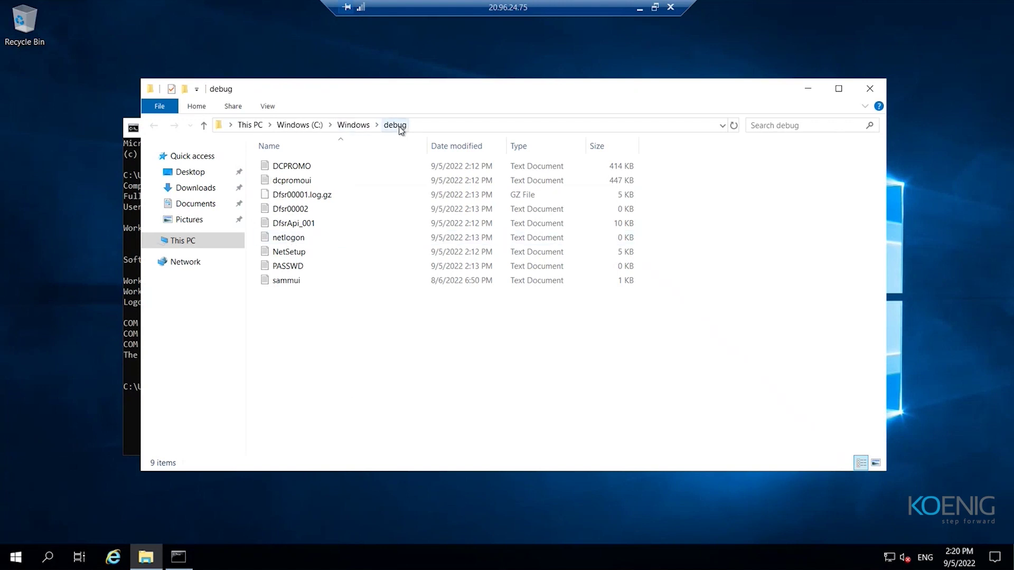
Open the DCPROMO log from the debug folder, examine its promotion and directory partition entries, and close it
left_click(296, 185)
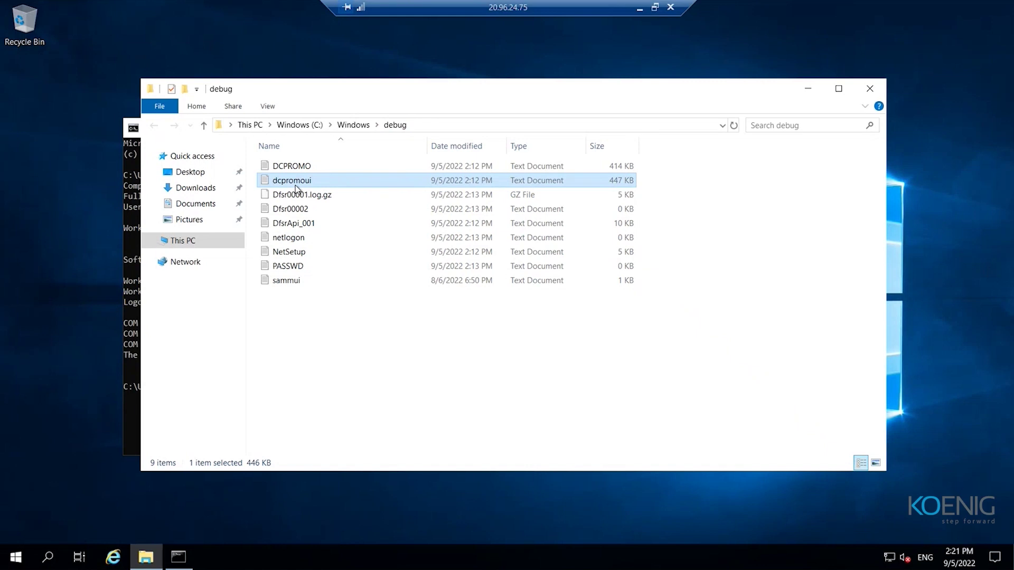
left_click(288, 167)
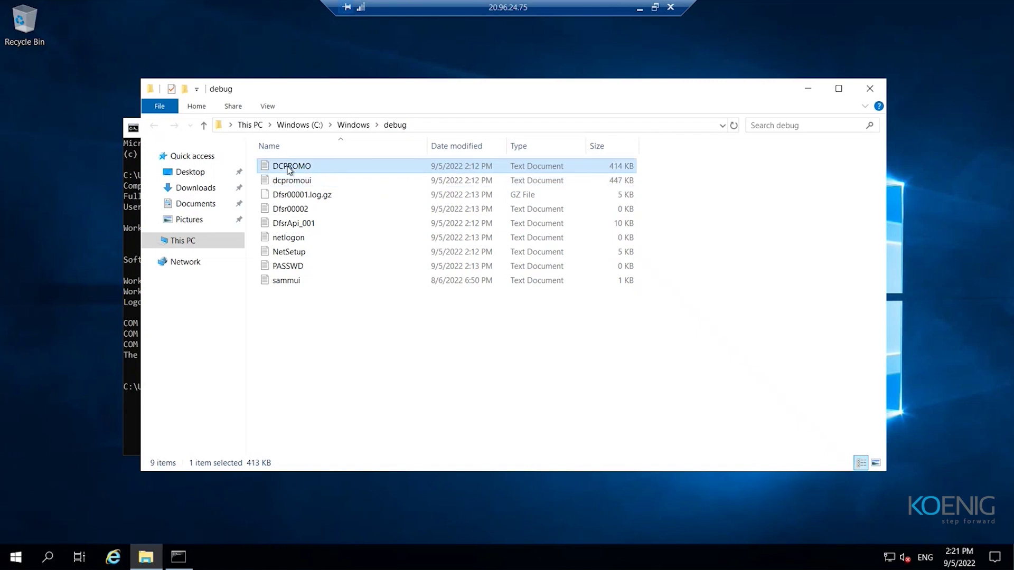
double_click(288, 167)
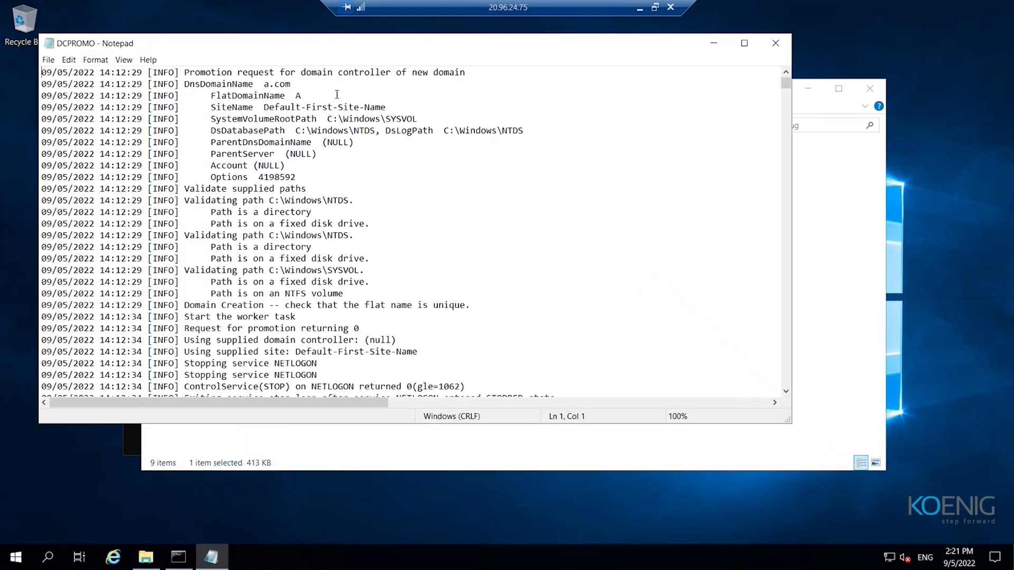
double_click(266, 45)
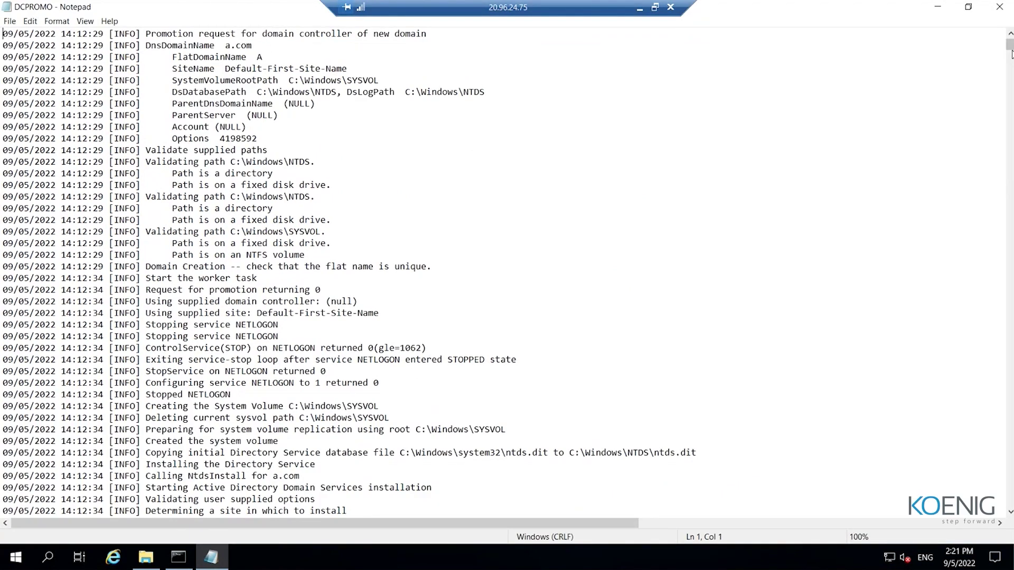
left_click_drag(1010, 50, 1010, 71)
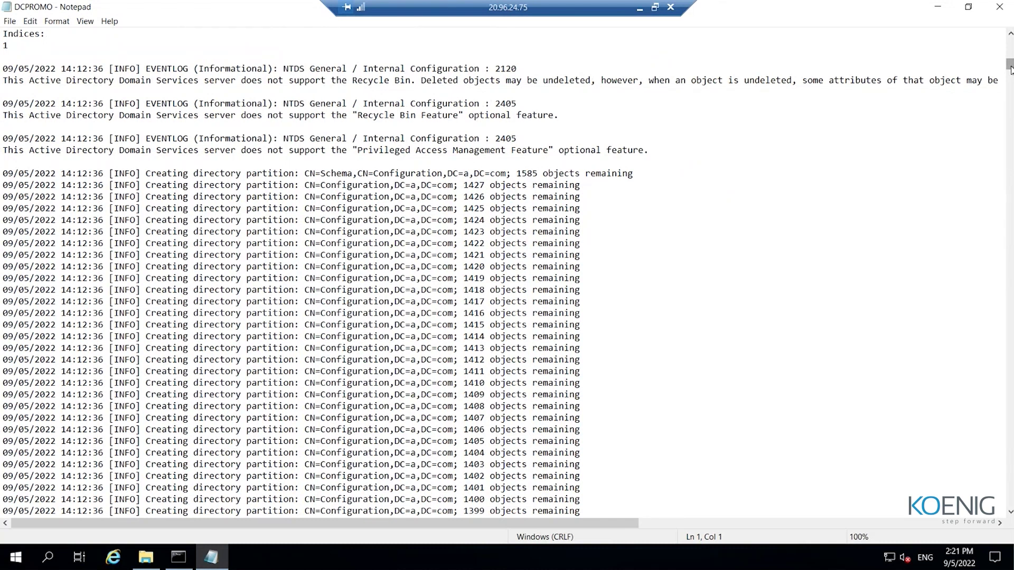
left_click_drag(1010, 69, 1009, 412)
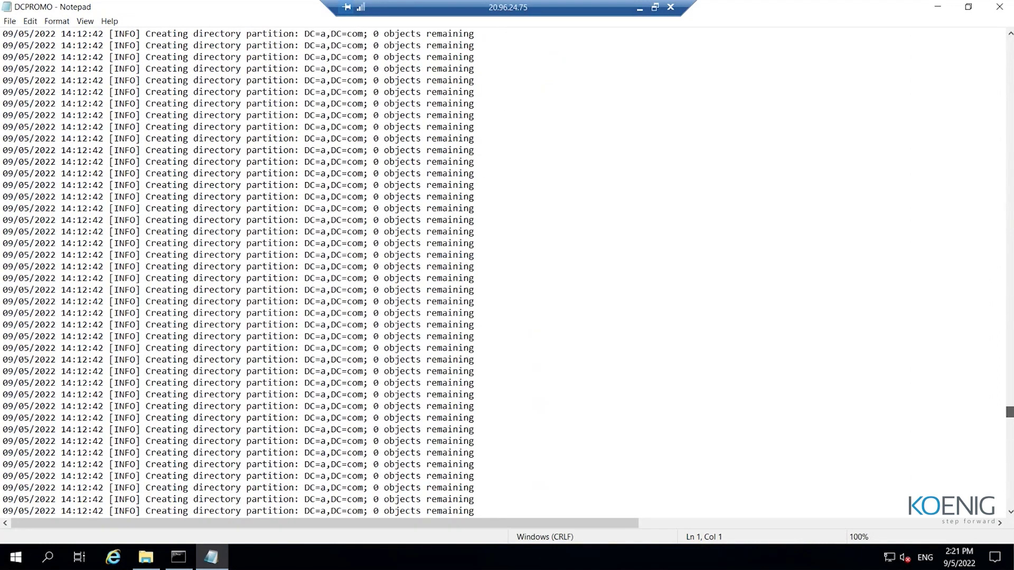
left_click_drag(1009, 412, 1009, 288)
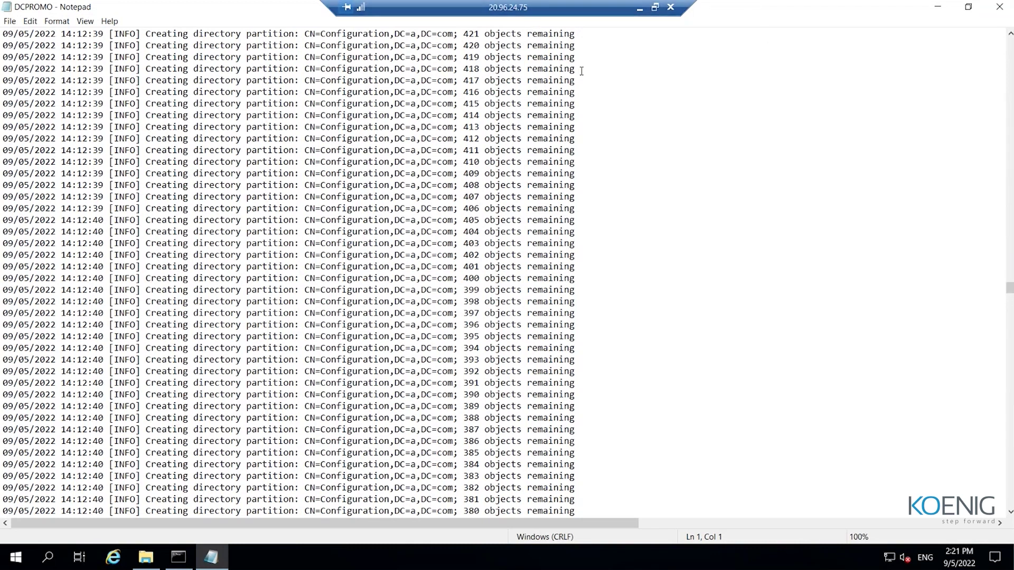
left_click(999, 6)
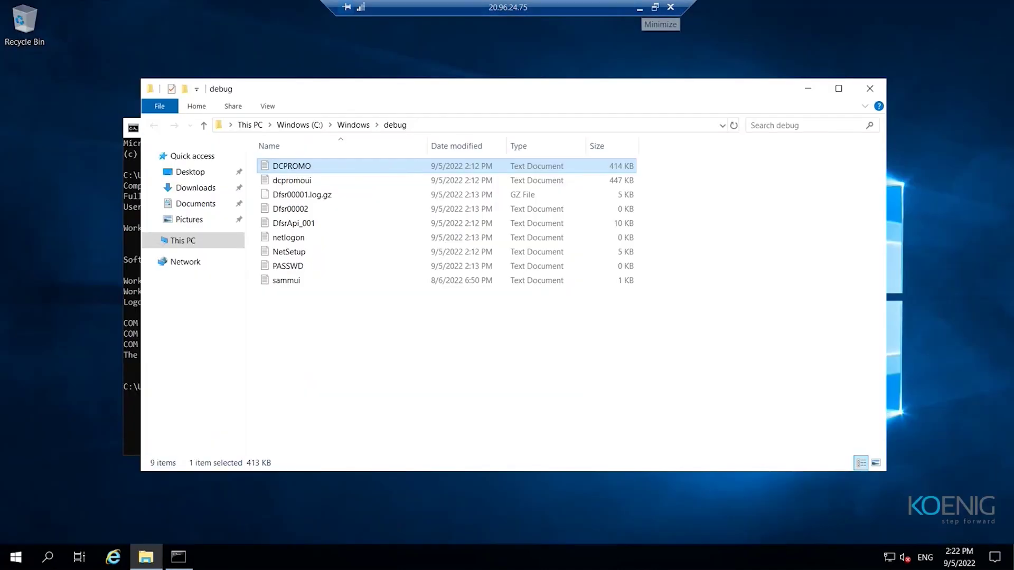
Return to the command prompt, run eventvwr, and maximize Event Viewer
left_click(374, 421)
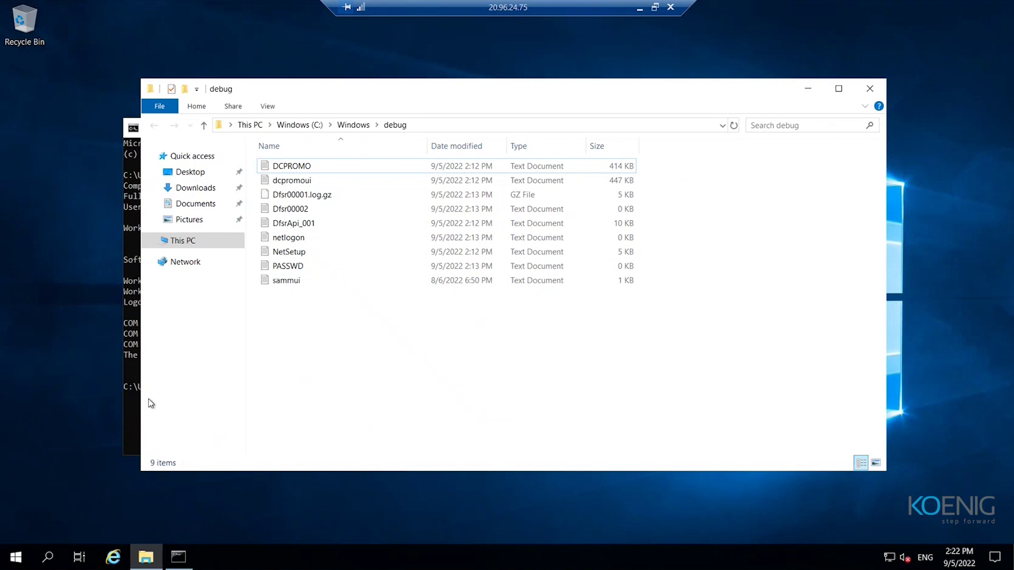
left_click(129, 407)
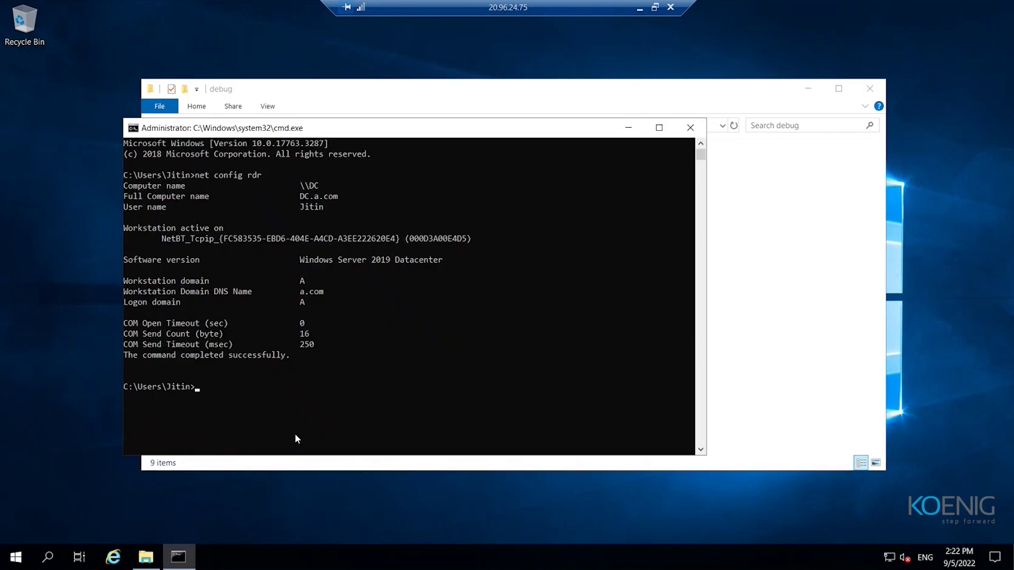
type("eventvwr")
key("Return")
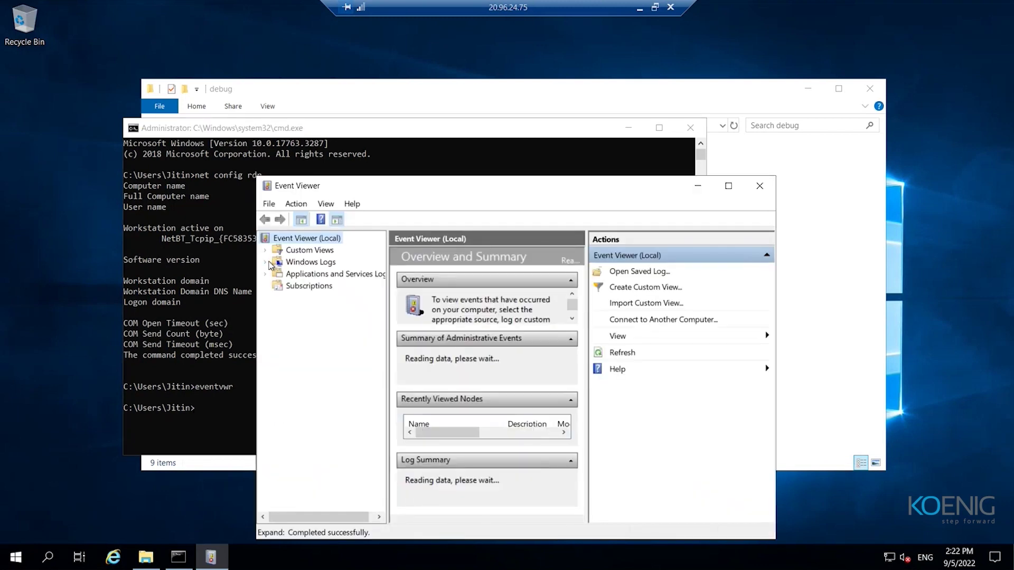
double_click(496, 188)
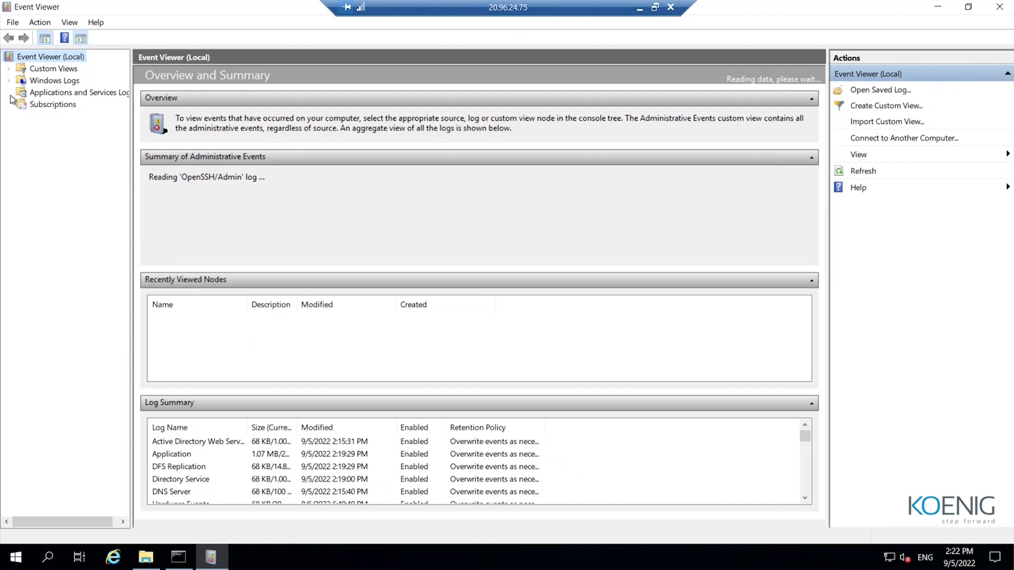
Examine the Directory Service and DFS Replication logs under Applications and Services Logs
left_click(9, 93)
left_click(73, 130)
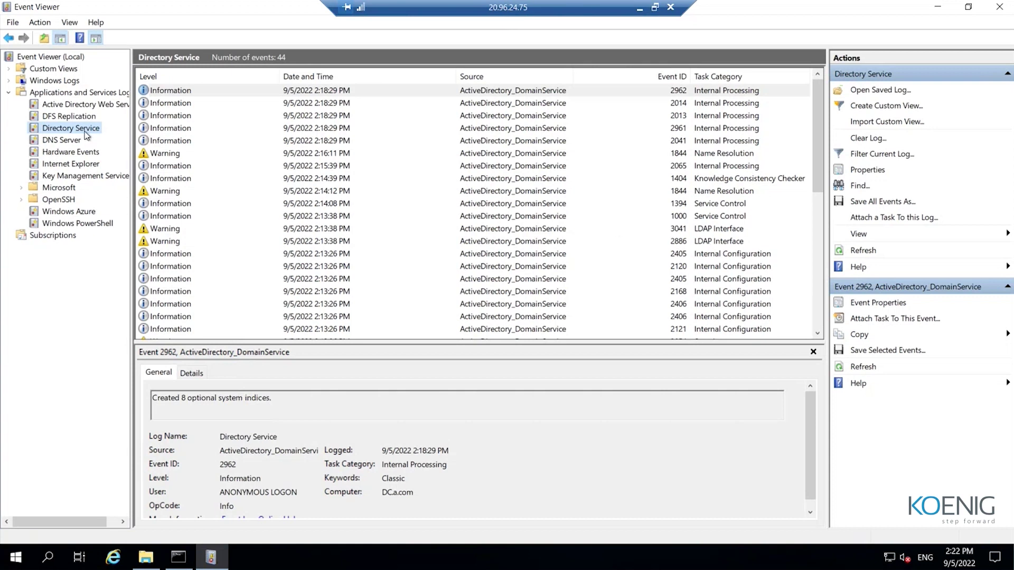
left_click(57, 119)
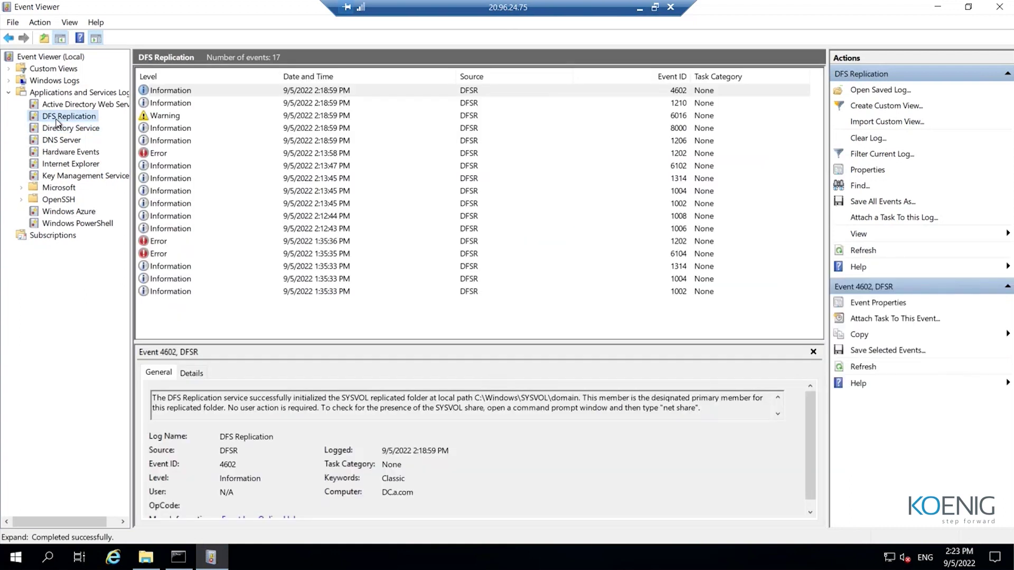
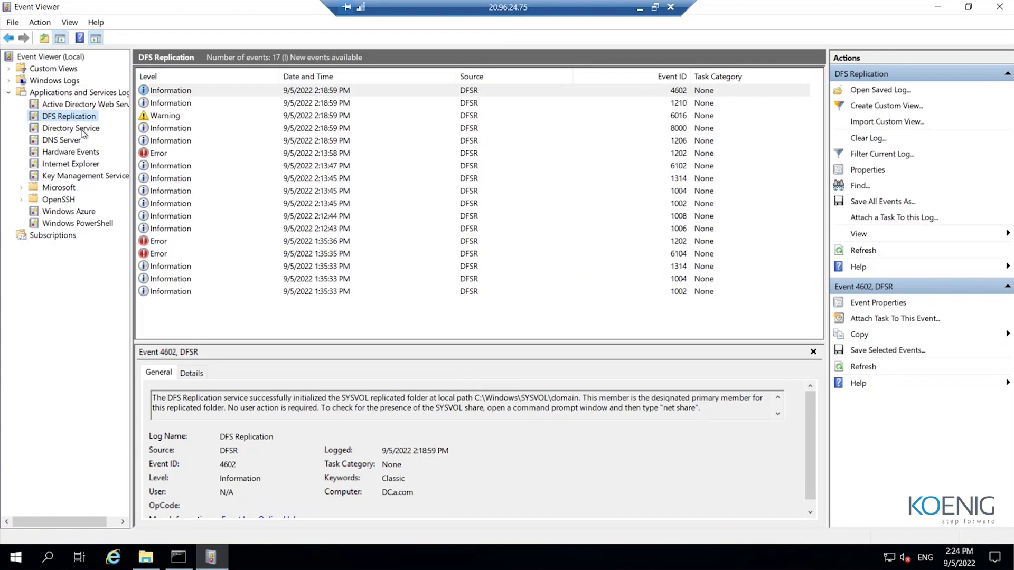
left_click(82, 132)
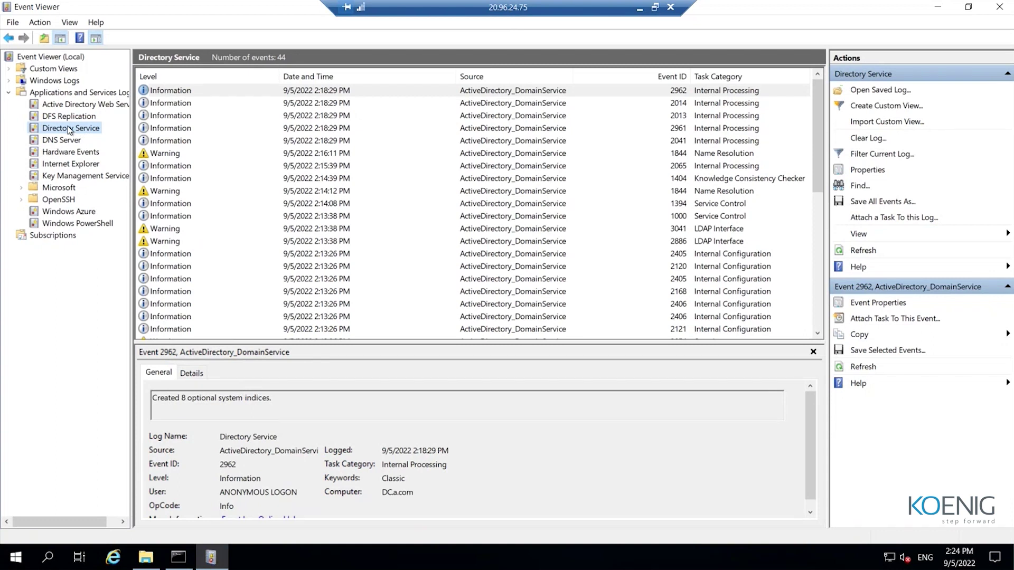
Expand Windows Logs and view the System and Application event logs
left_click(9, 81)
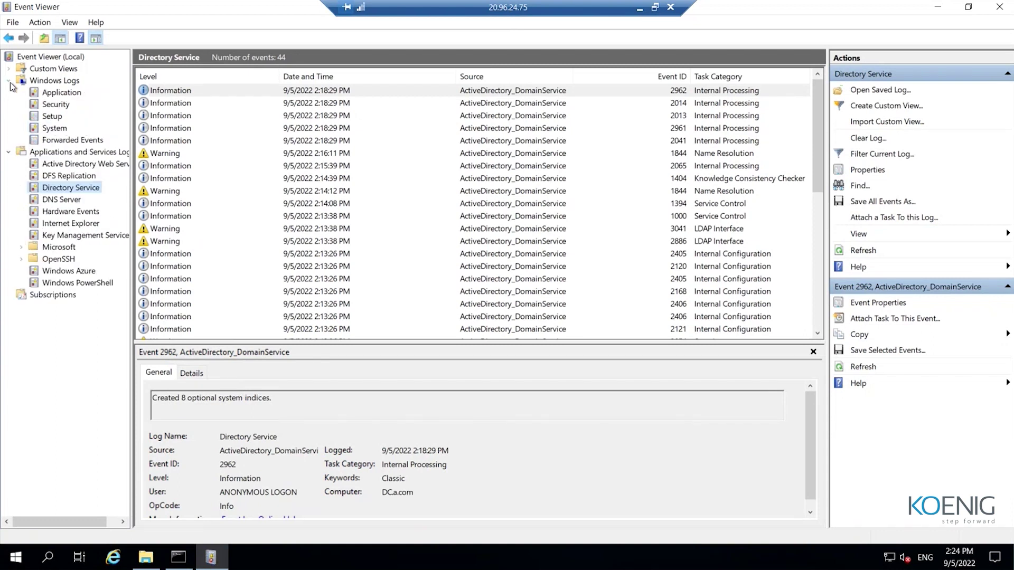
left_click(55, 128)
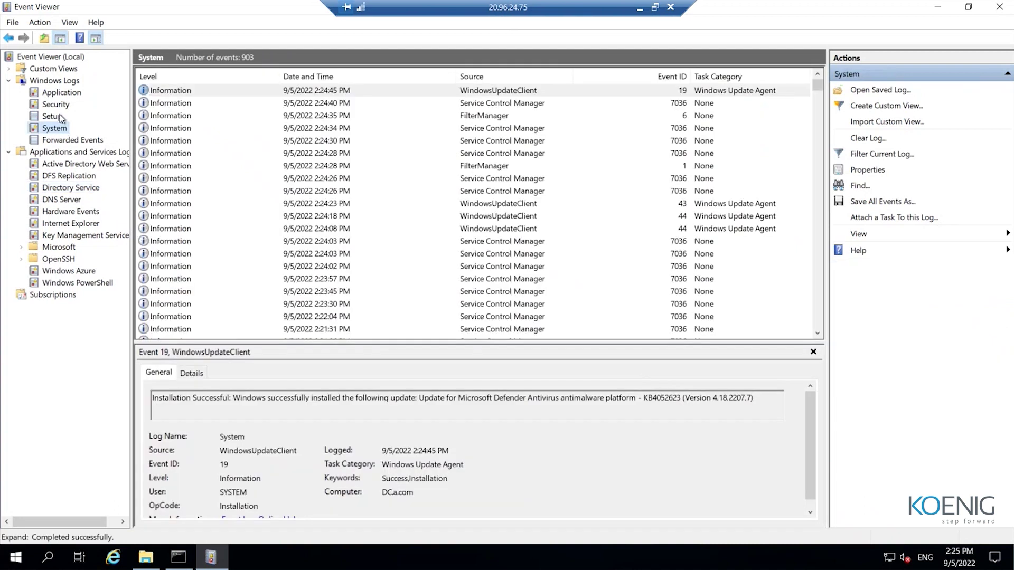
left_click(61, 92)
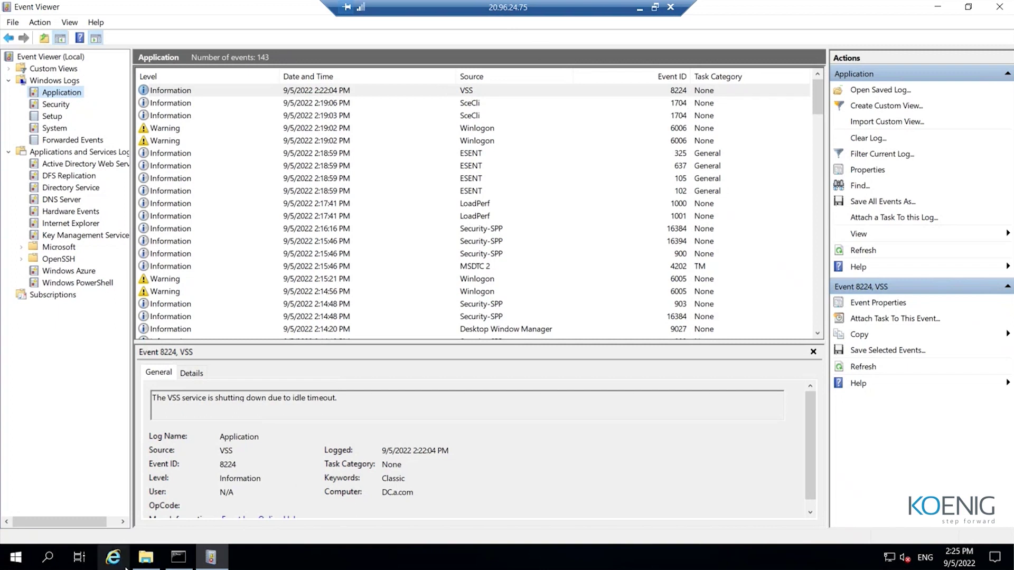
mouse_move(152, 562)
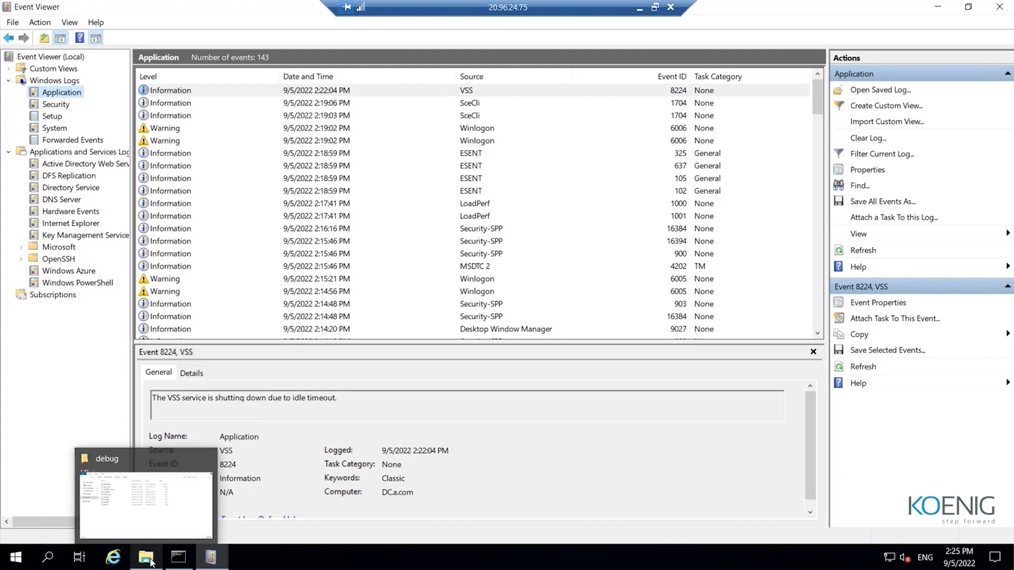
Minimize the remote session to return to Paint and draw a text box of about 334 × 169 px below item b)
left_click(638, 8)
left_click(486, 298)
left_click(457, 292)
left_click(462, 264)
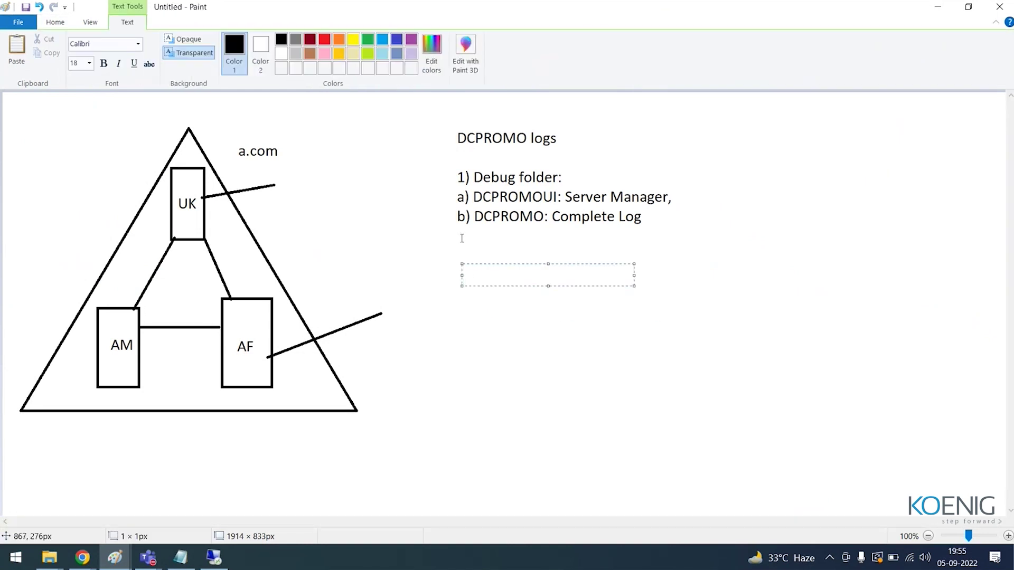
left_click(461, 238)
left_click_drag(460, 236, 639, 327)
Write "2) Eventvwr" in the new text box and begin a further line with "3)"
type("2) EVentvwr")
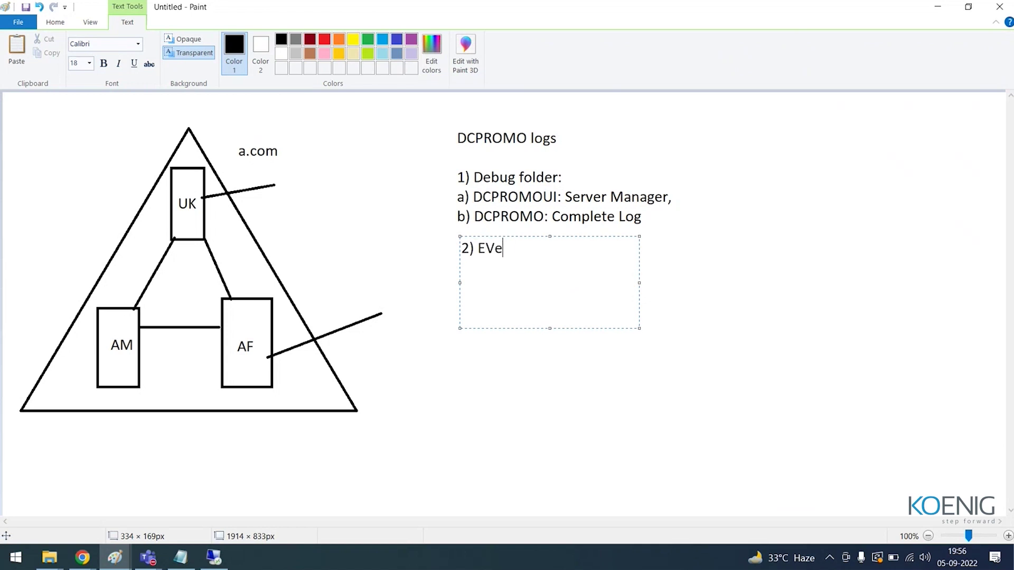
key("Left")
key("Left")
key("Left")
key("Left")
key("Left")
key("Left")
key("BackSpace")
type("v")
key("End")
key("Return")
type("3)")
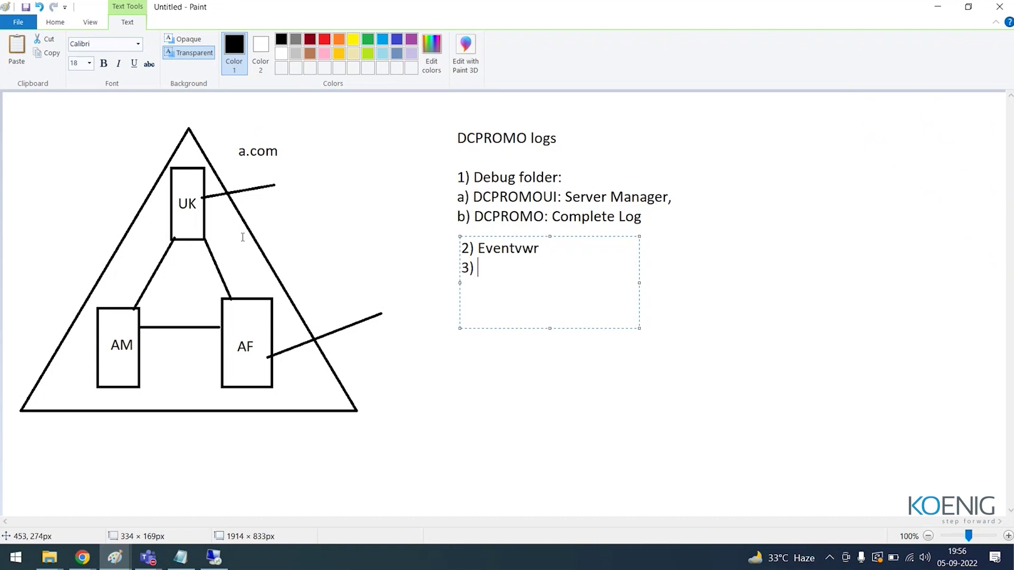
Add the label "2012" beneath UK in the domain diagram
left_click(185, 222)
left_click(179, 222)
type("20")
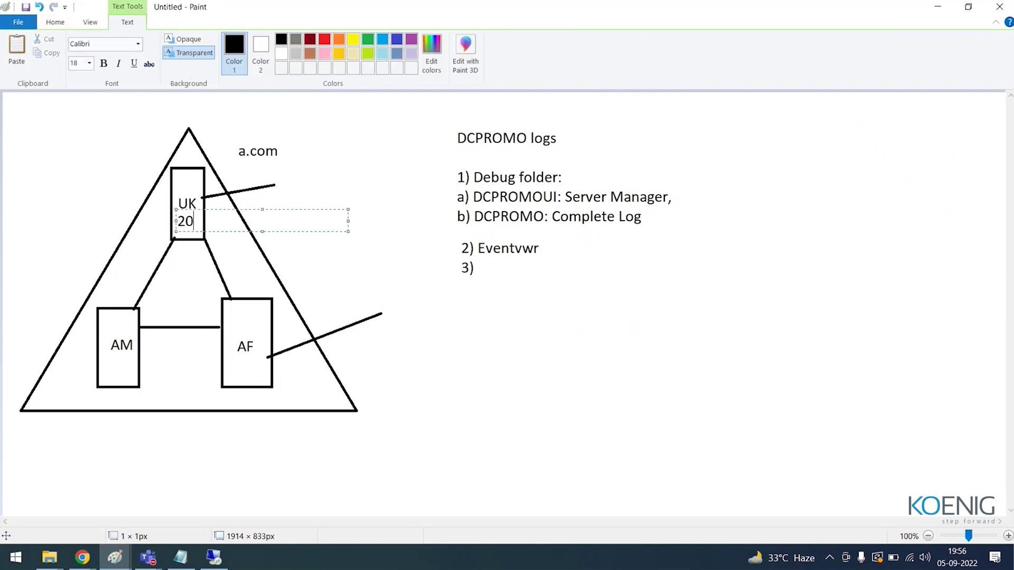
type("16")
key("BackSpace")
key("BackSpace")
type("12")
Add the label "2016" beneath AM in the domain diagram
left_click(106, 364)
left_click(109, 365)
type("2016")
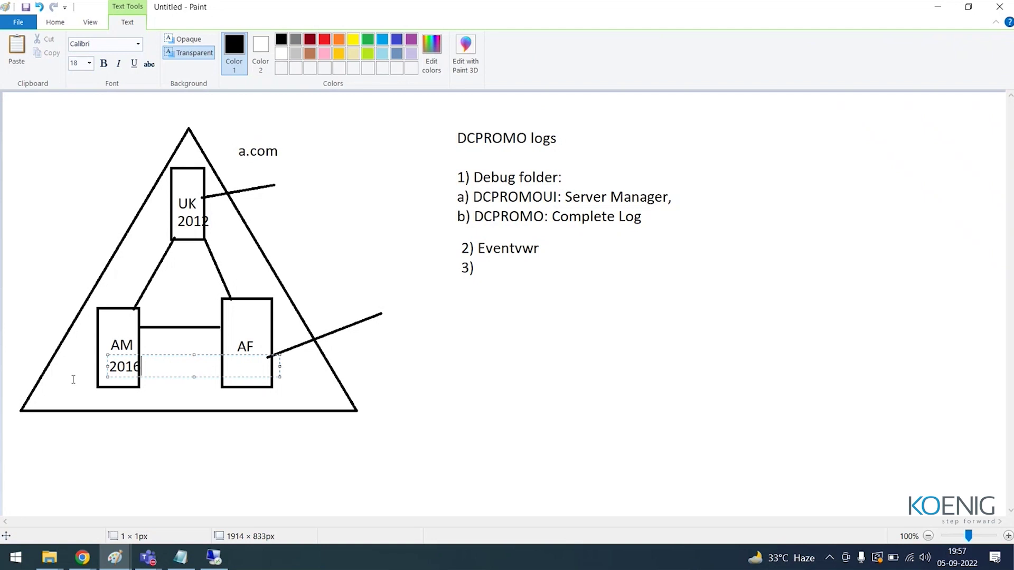
Write "Debug\ADprep(DOmain and Forest FL upgrade)" in a new text box beside item 3)
left_click(481, 268)
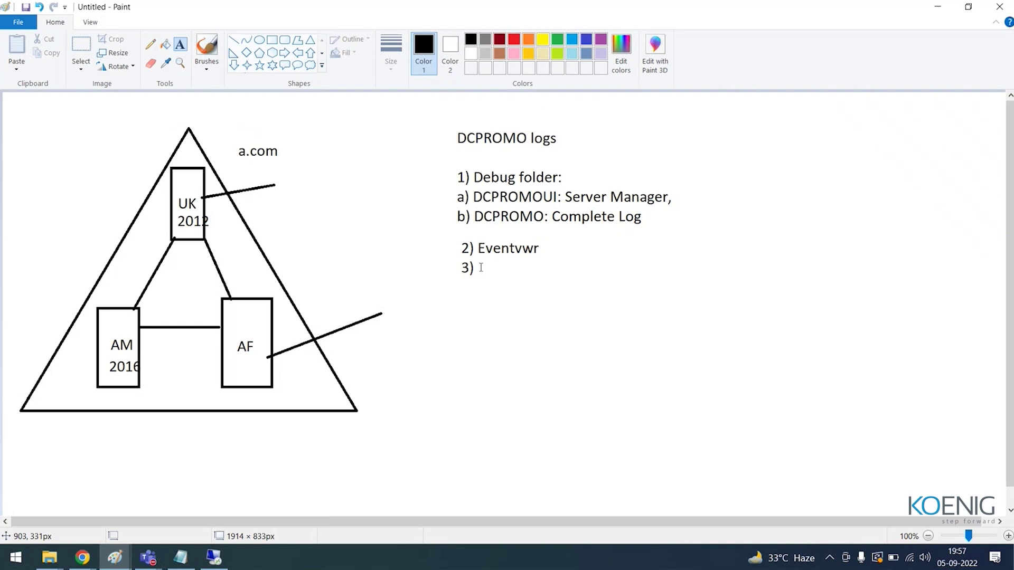
left_click(481, 267)
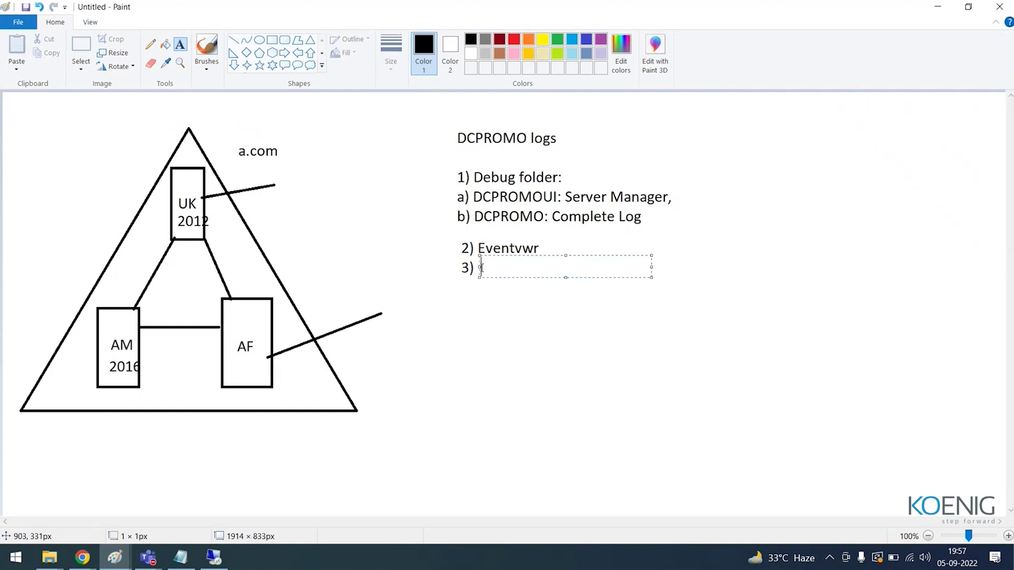
type("Debug\\")
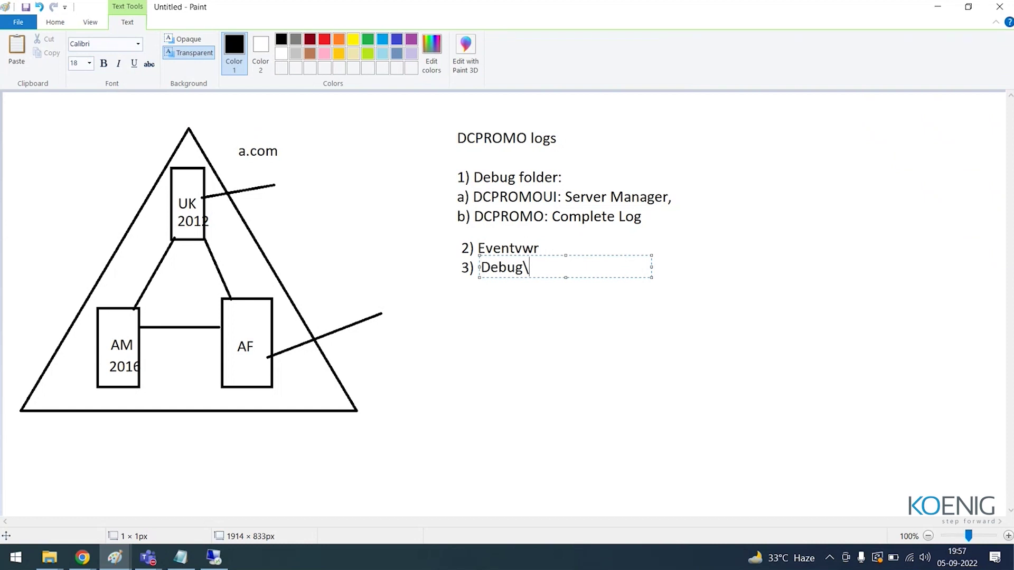
type("ADprep")
type("(DOmain and Forest FL upgrade")
key("Return")
key("BackSpace")
type(")")
key("Left")
left_click(416, 368)
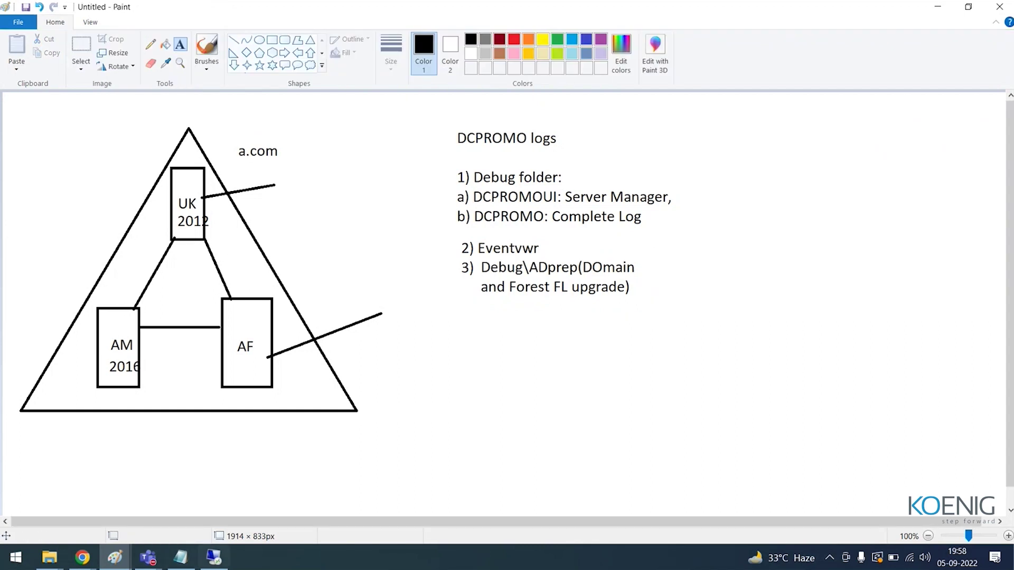
Switch to the remote session, expand Applications and Services Logs > Microsoft > Windows in Event Viewer, and widen the log tree
left_click(224, 560)
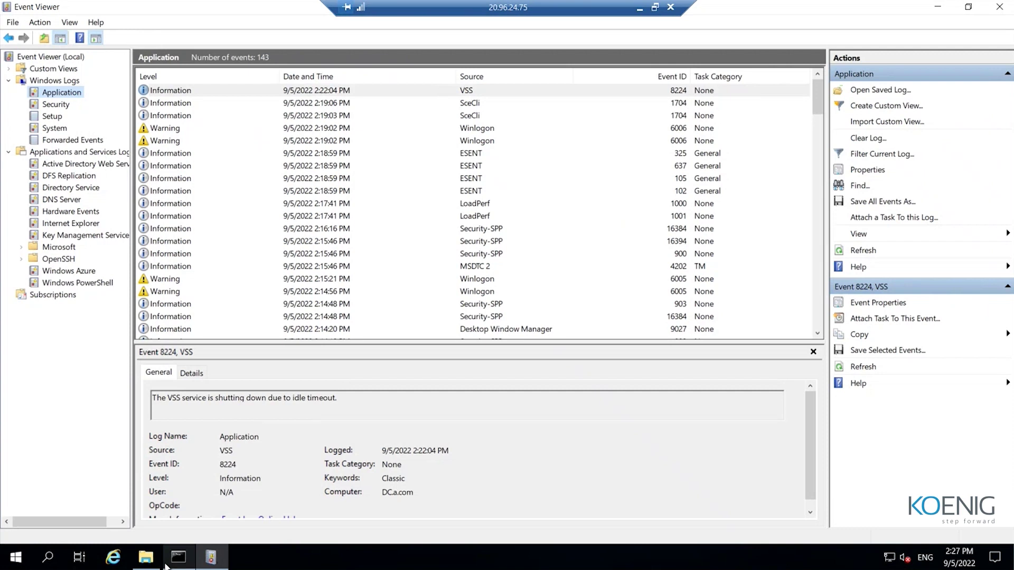
mouse_move(165, 567)
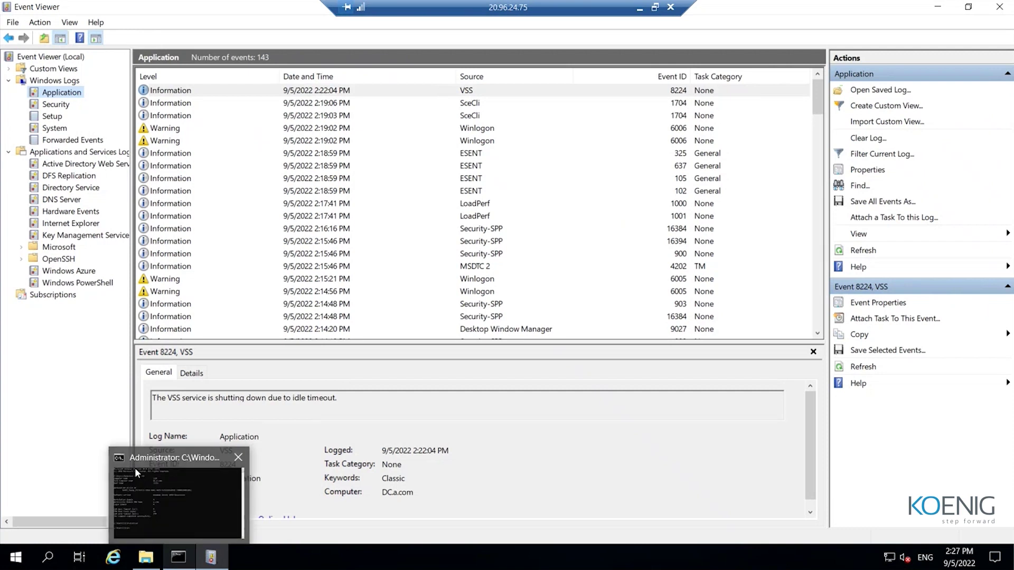
mouse_move(135, 467)
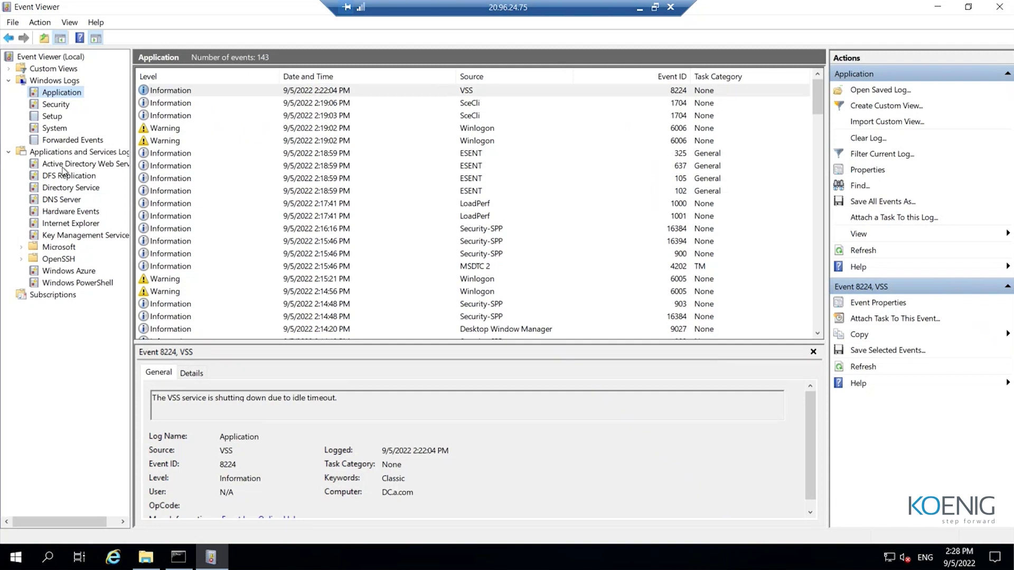
left_click(95, 153)
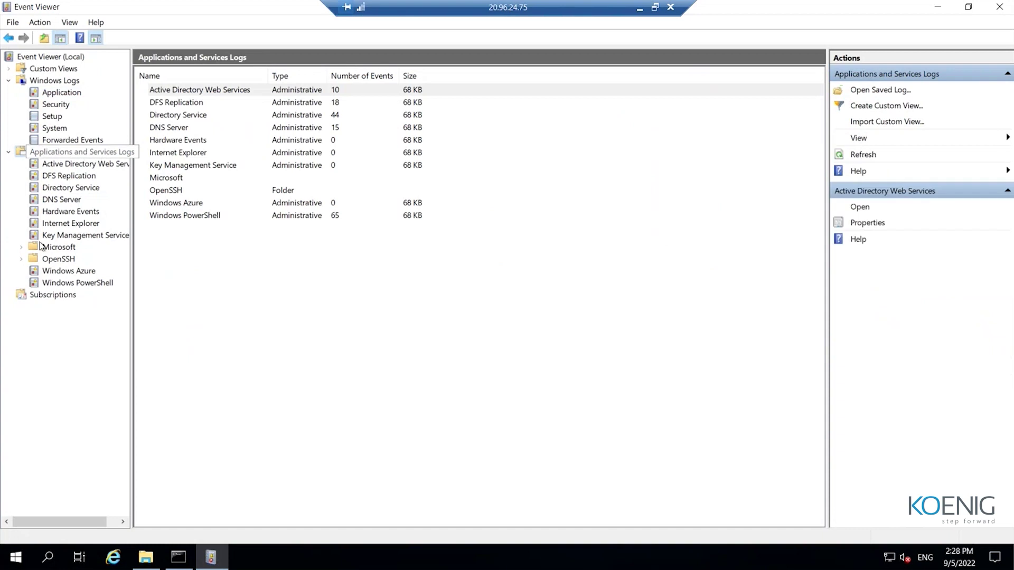
left_click(58, 248)
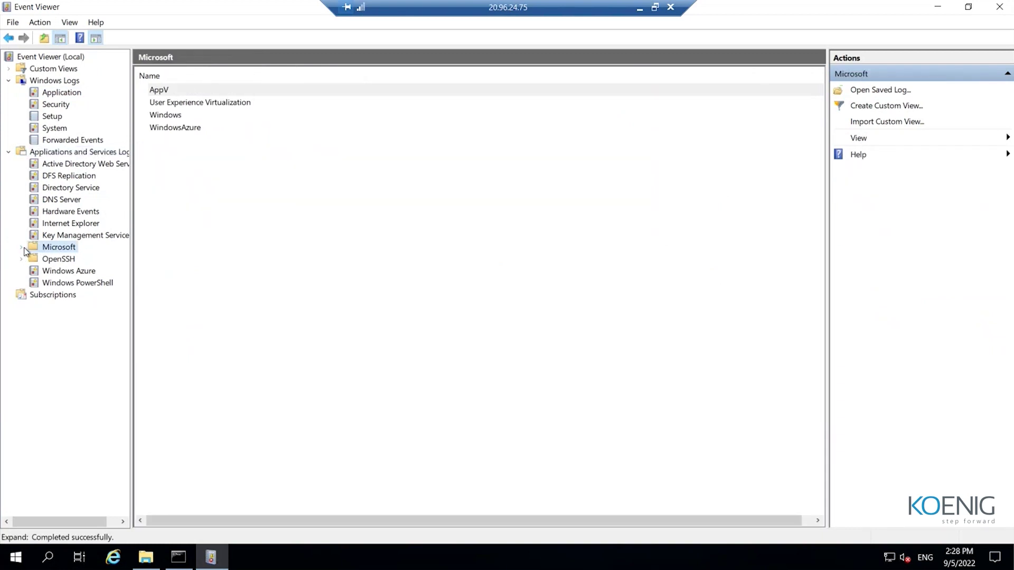
left_click(21, 249)
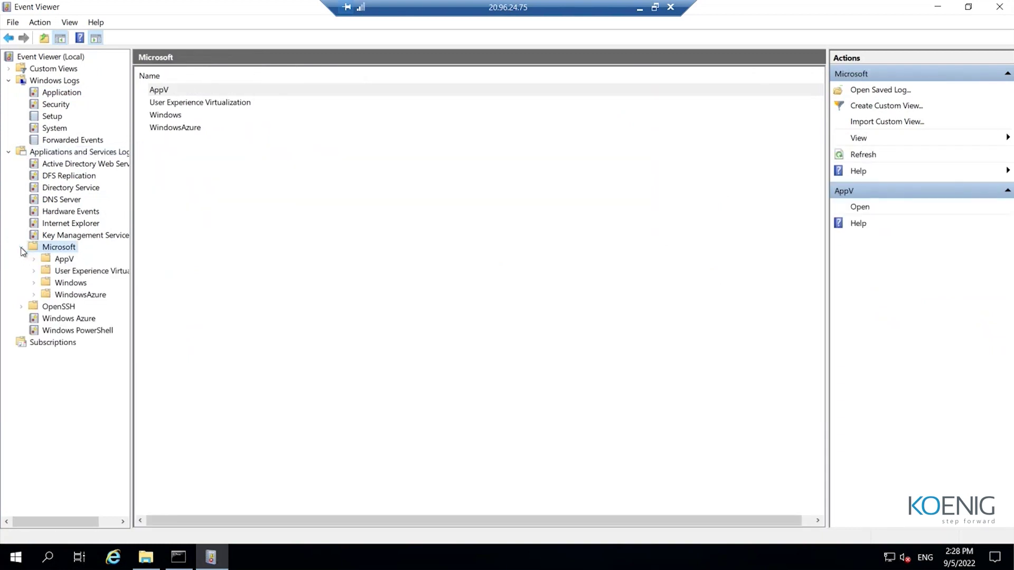
left_click(34, 284)
left_click_drag(124, 94, 267, 255)
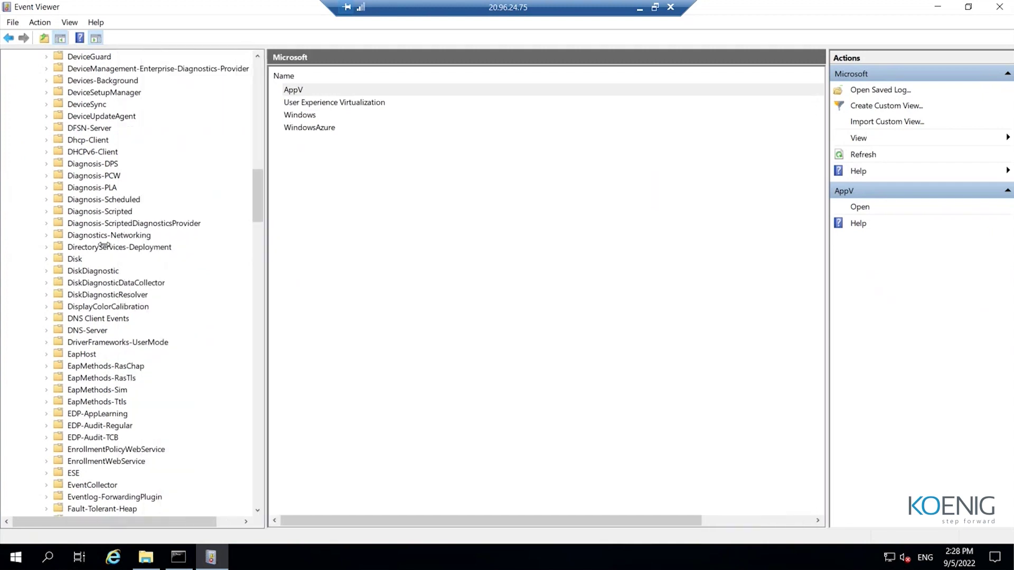
Open the Operational log of DirectoryServices-Deployment
left_click(47, 247)
left_click(115, 258)
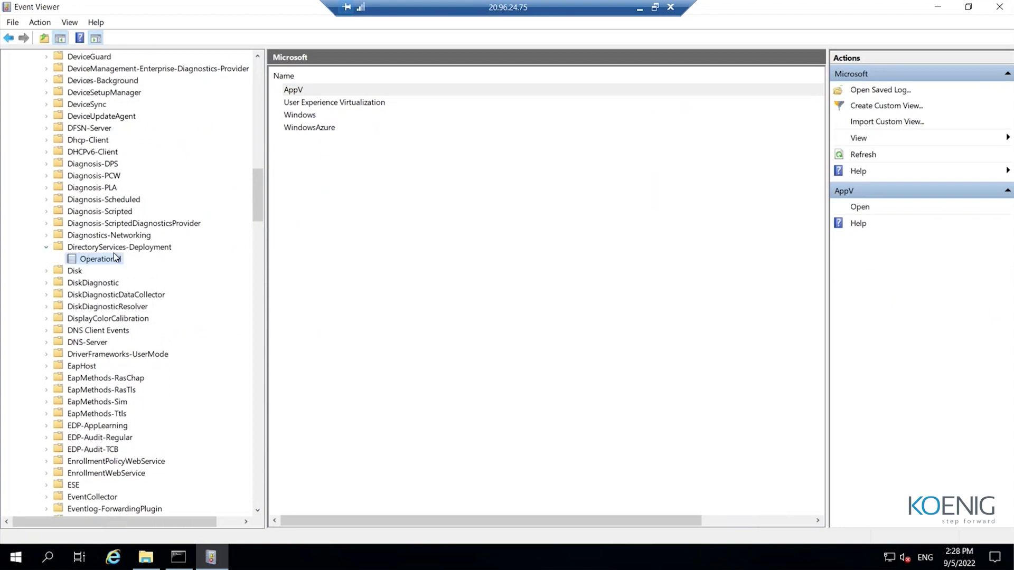
key("Up")
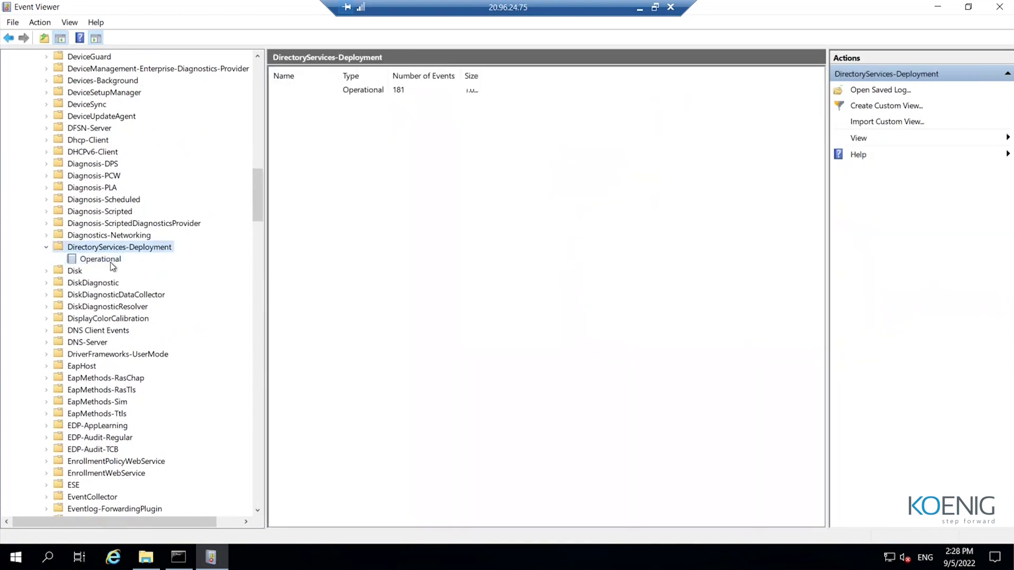
left_click(108, 262)
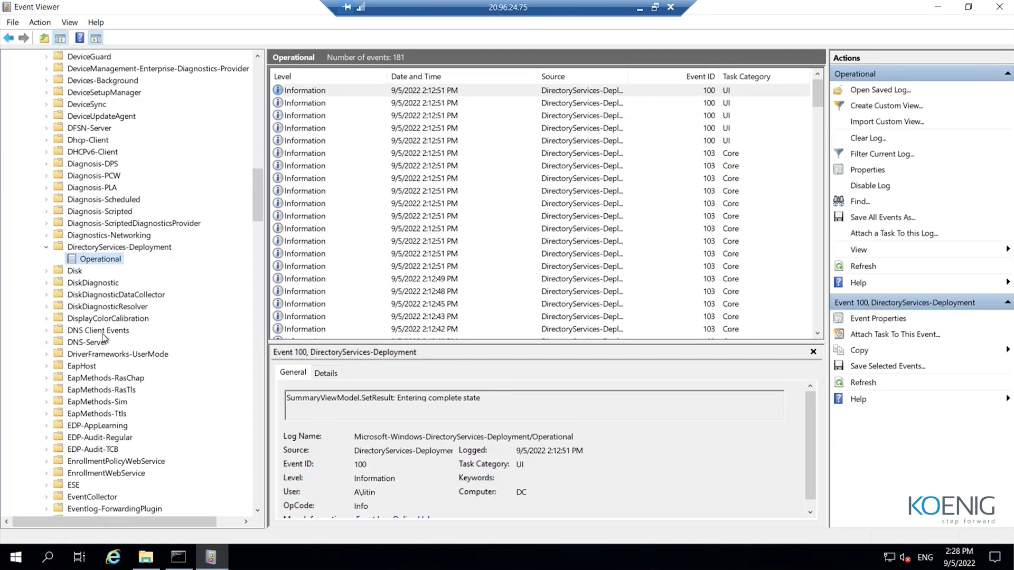
View the DNS-Server Audit log and the DNS Client Events Operational log
left_click(58, 345)
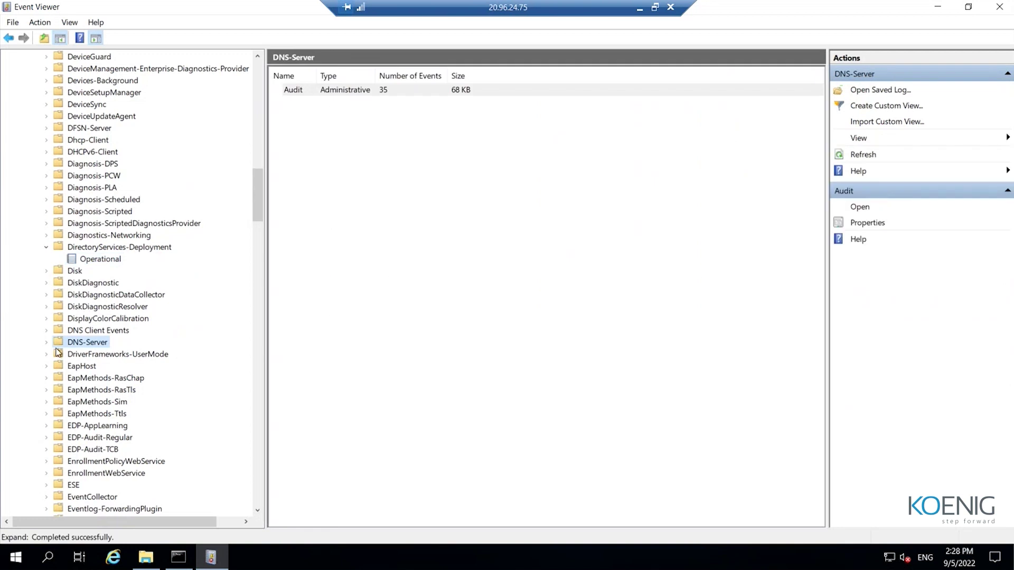
left_click(59, 353)
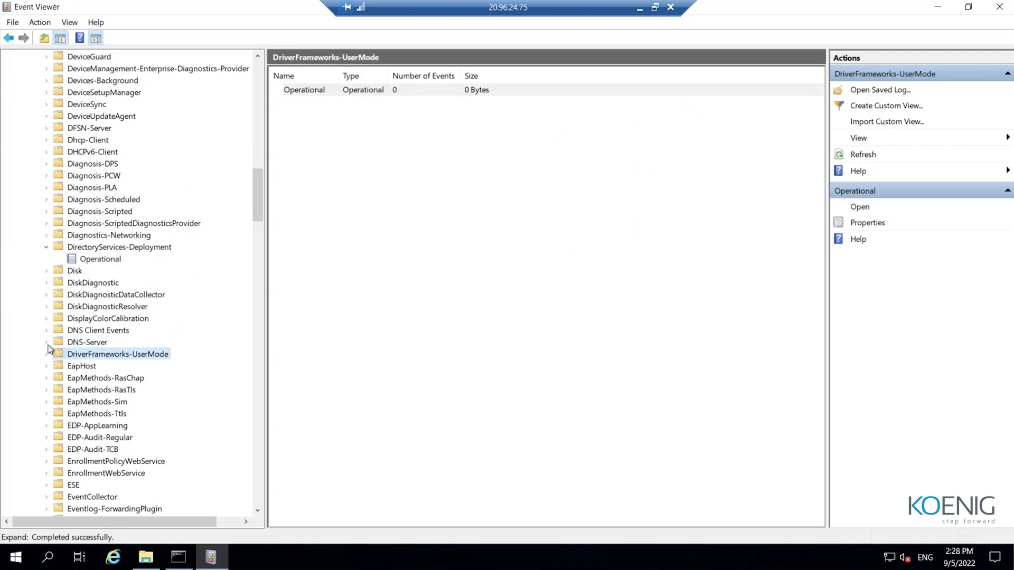
left_click(47, 344)
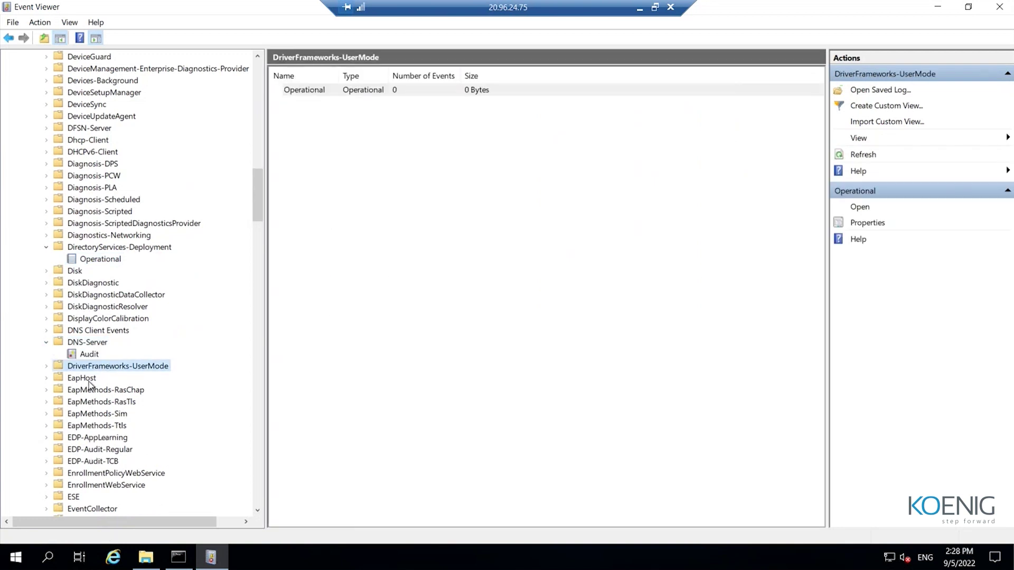
left_click(87, 344)
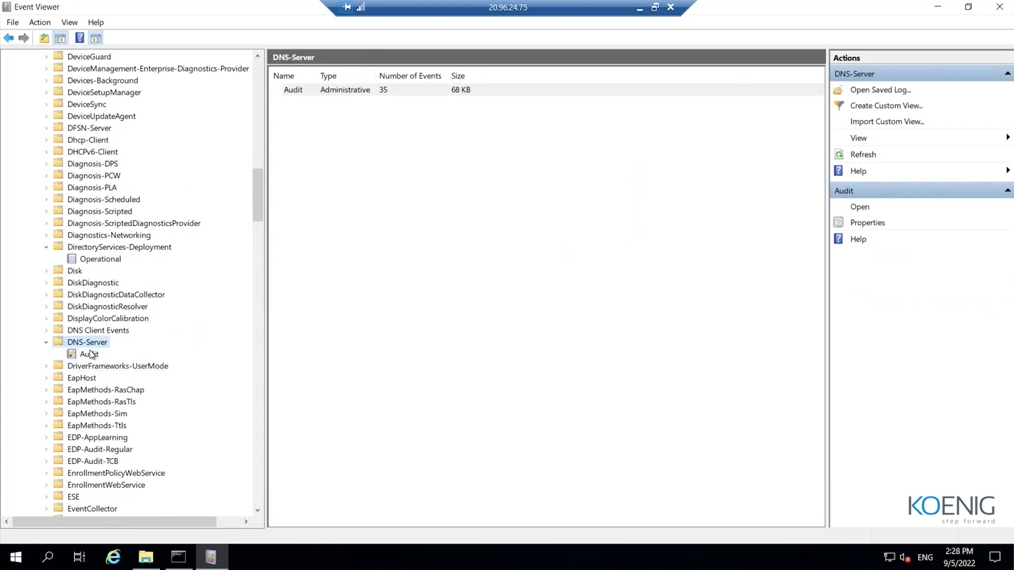
left_click(91, 354)
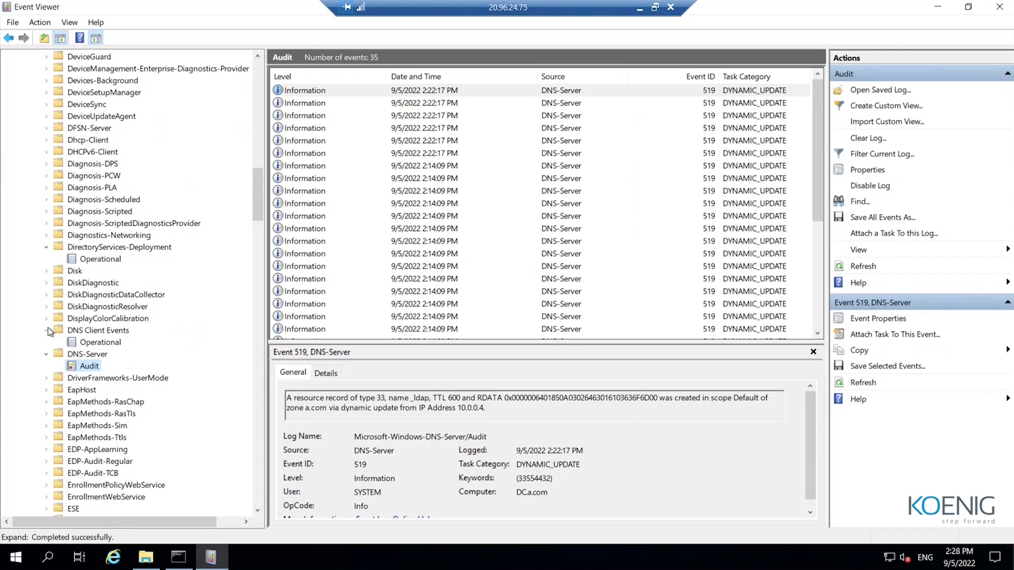
left_click(98, 352)
left_click(98, 343)
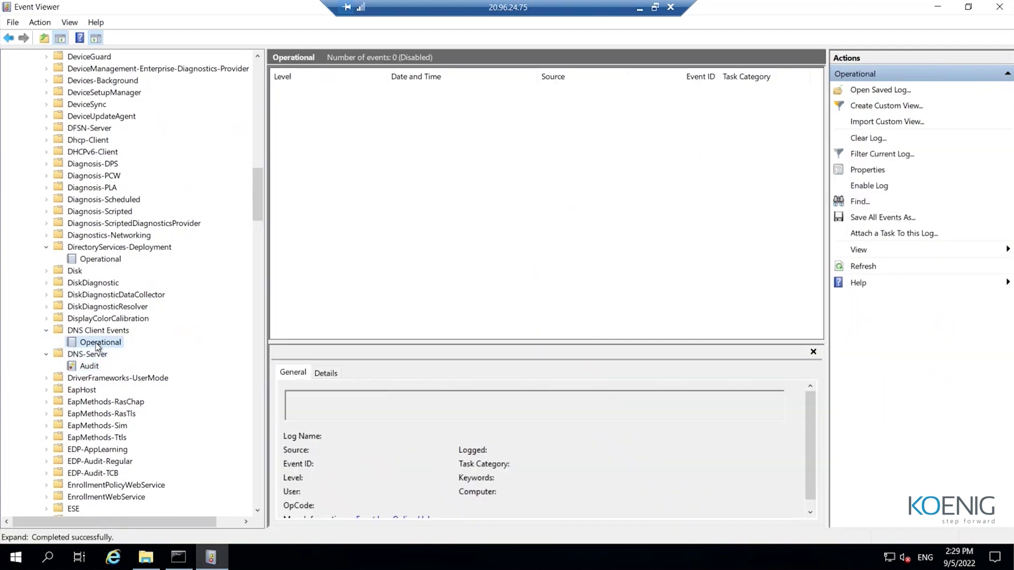
Return to Paint and write "4) Operations Logs" in a new text box below item 3)
left_click(640, 16)
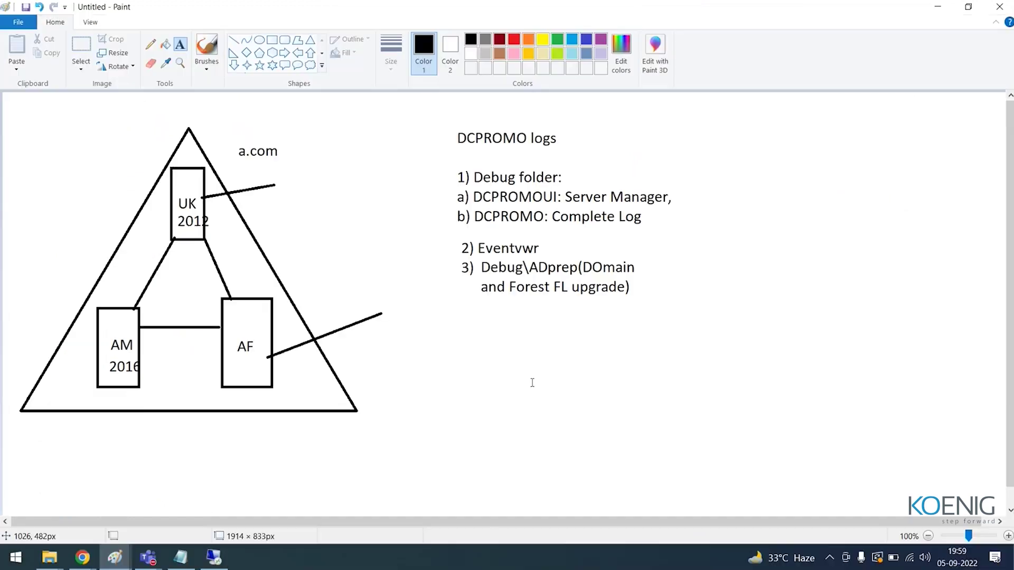
left_click(460, 312)
type("4) Operations Logs")
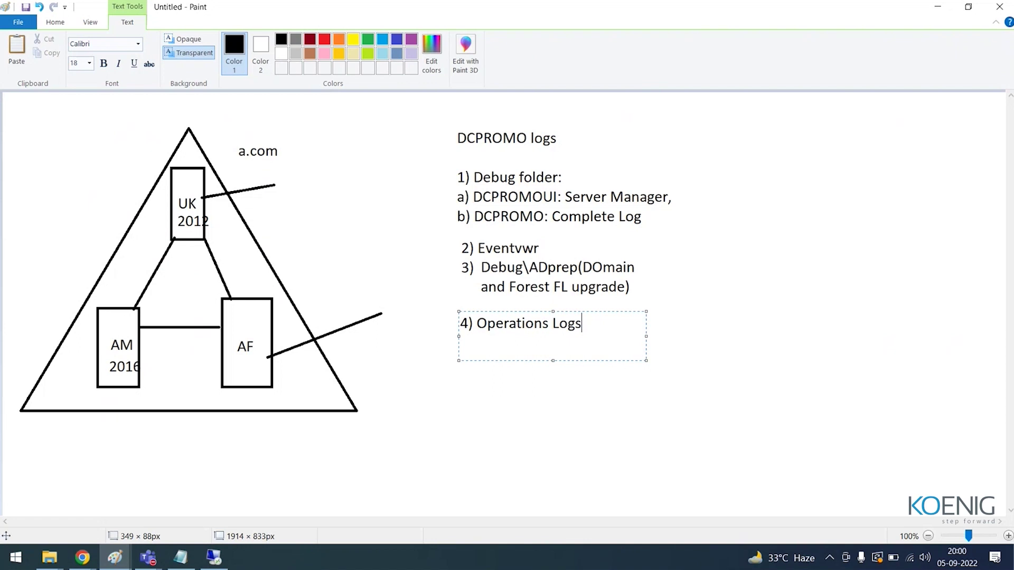
Add the lines "5) DCDIAG" and "6) NETMON/WIreshark" beneath item 4) in the same text box
key("Return")
type("5) DCDIAG")
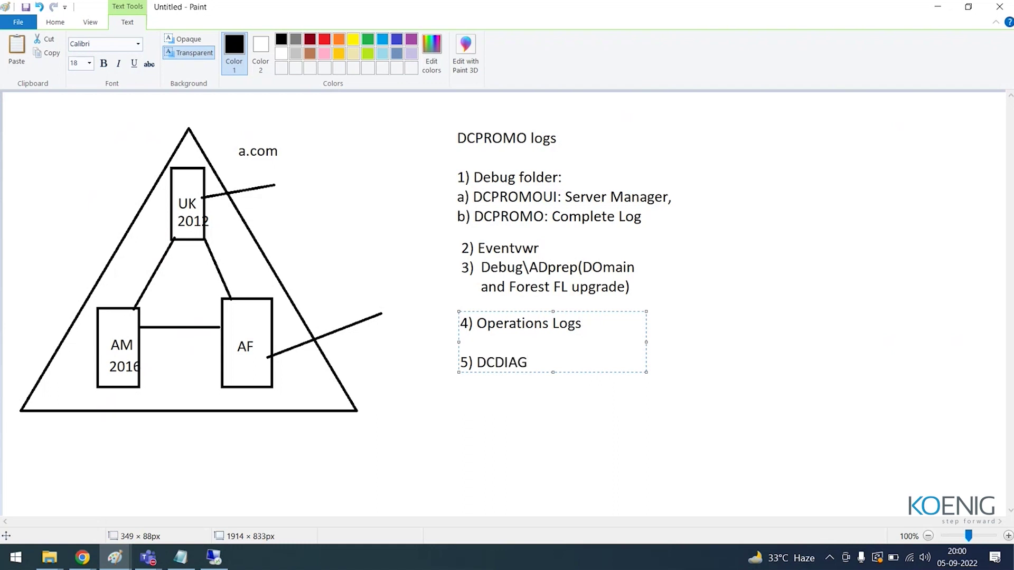
key("Return")
type("6)b")
key("BackSpace")
type("NETMON/")
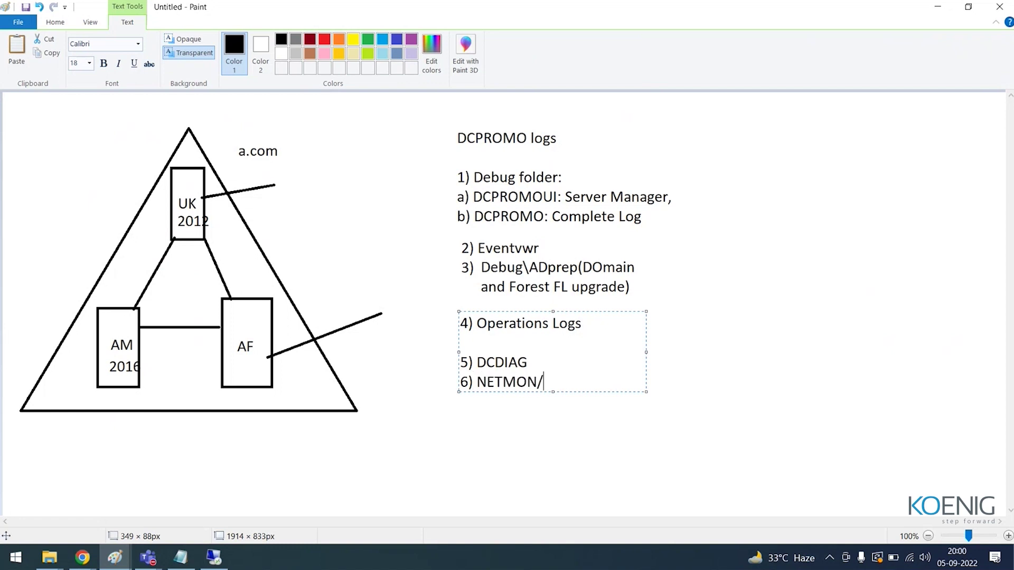
type("WIreshare")
key("BackSpace")
type("k")
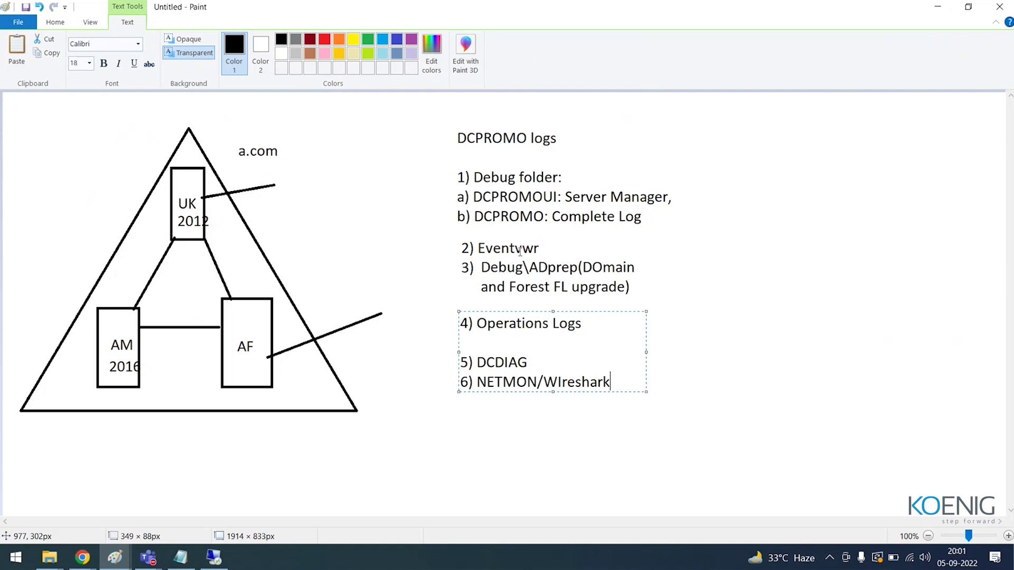
key("Up")
Switch to the remote session and bring its Command Prompt window to the front
mouse_move(223, 554)
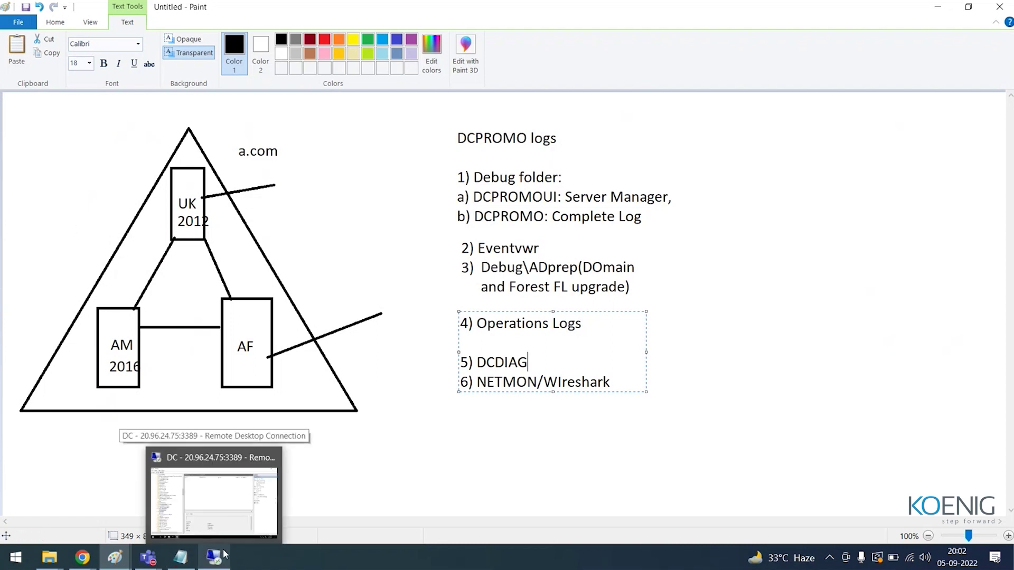
left_click(224, 554)
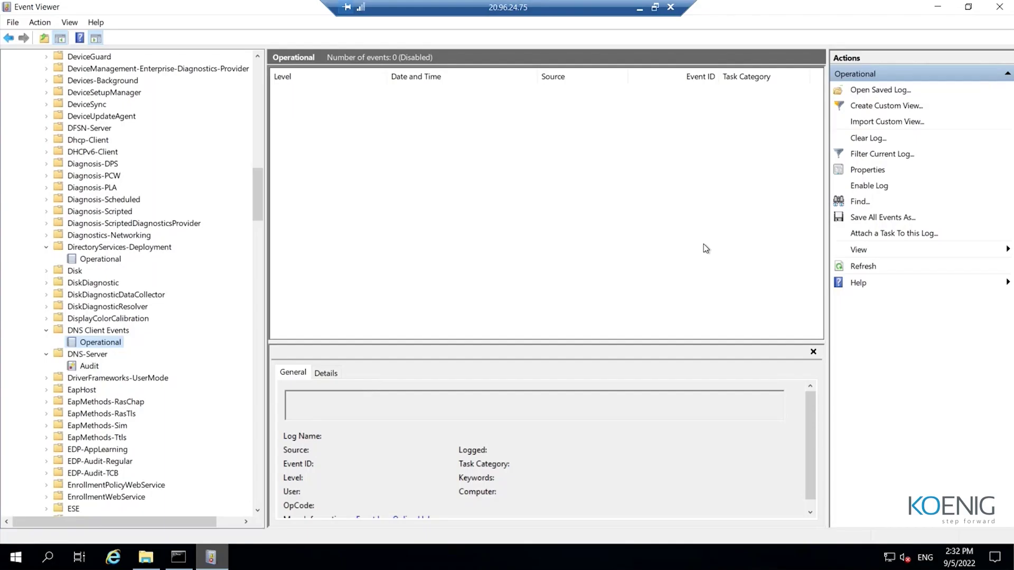
left_click(179, 557)
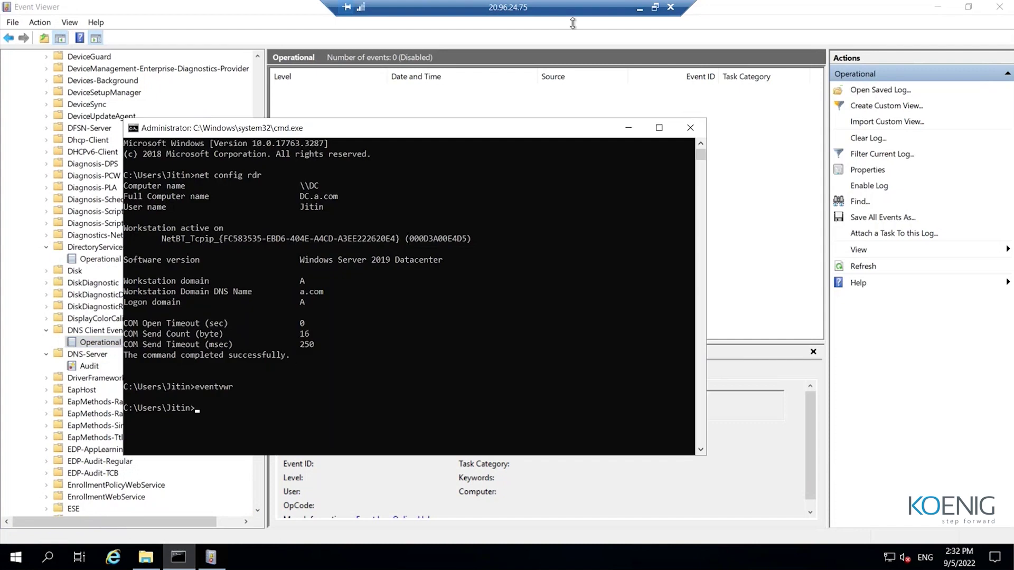
Return to Paint and add the line "7) Repadmin" beneath item 6) in the text box
left_click(639, 8)
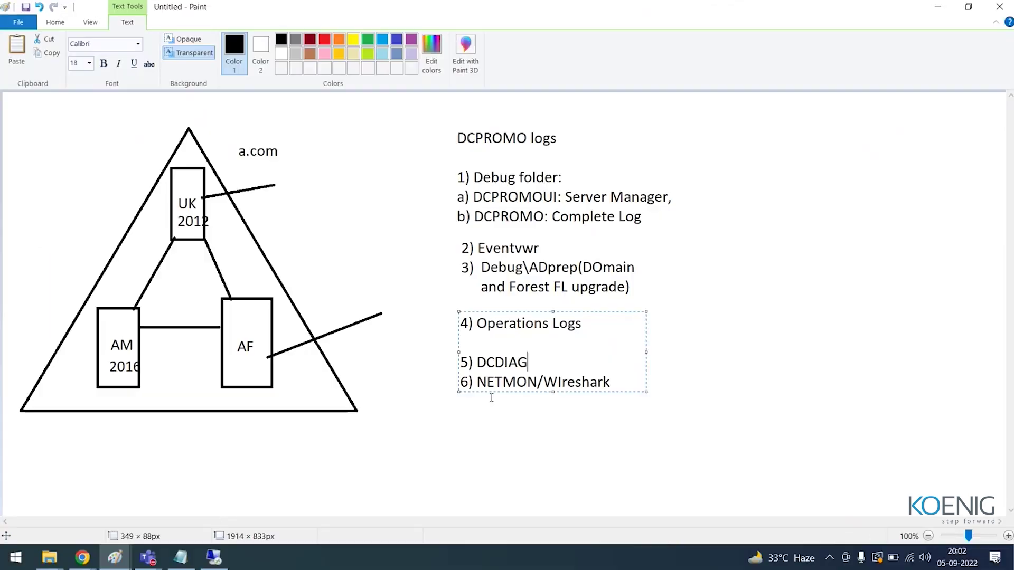
left_click(633, 381)
key("Return")
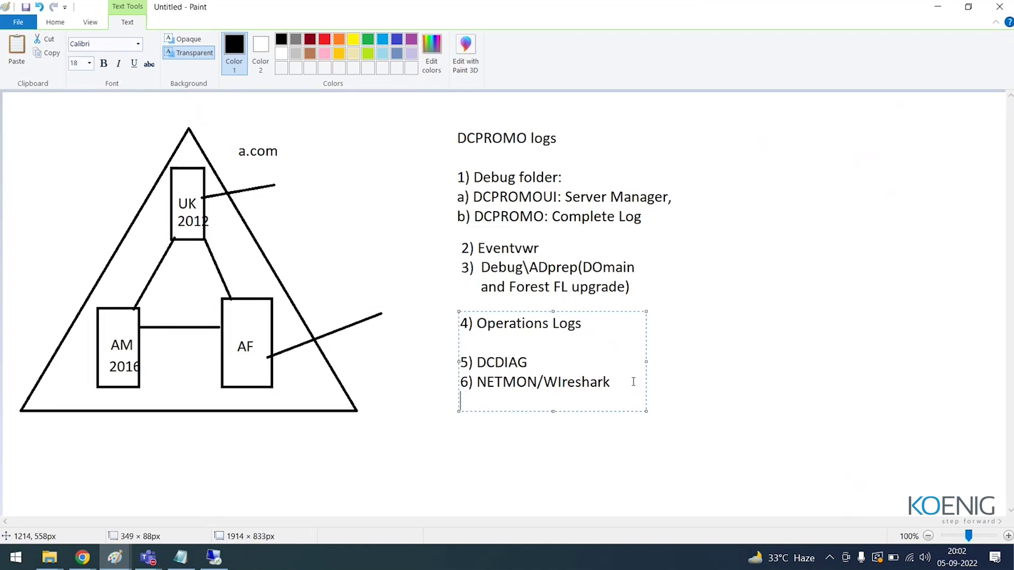
type("7) Readmin")
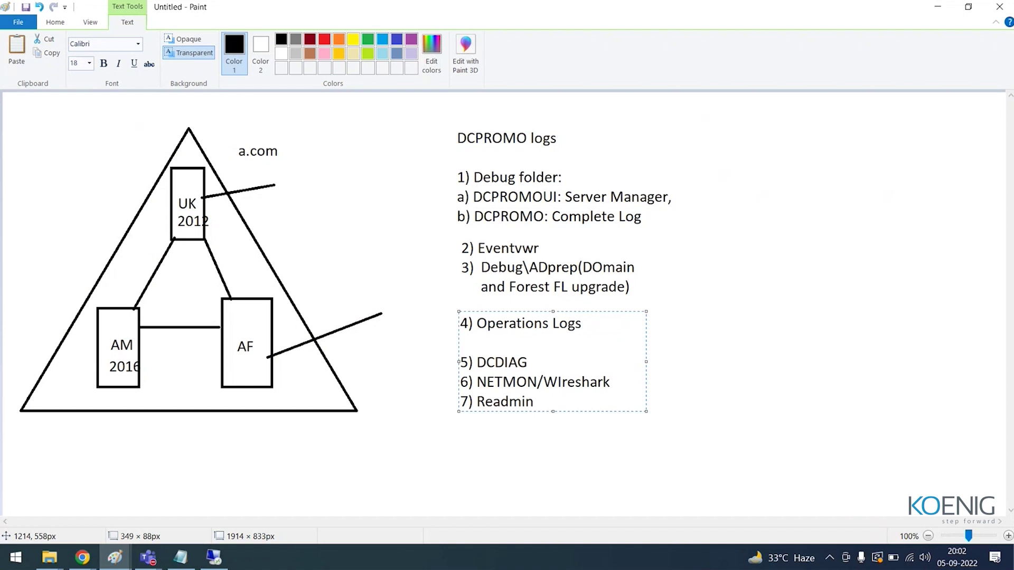
left_click(522, 401)
key("Left")
key("Left")
key("Left")
type("p")
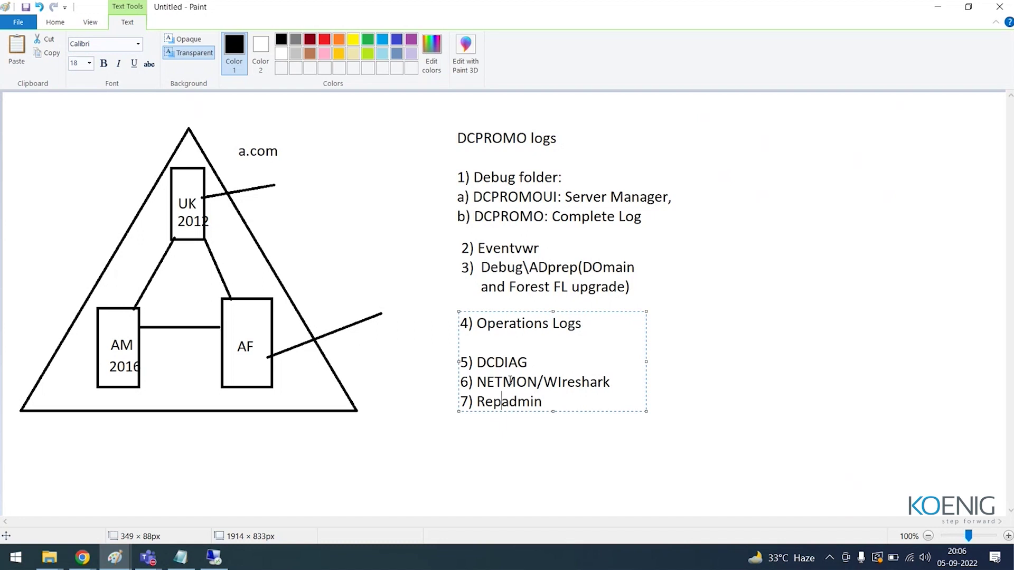
Switch to the remote session's Command Prompt, list the shares with "net share", and open the SYSVOL folder with "start sysvol"
key("alt+Tab")
type("ne")
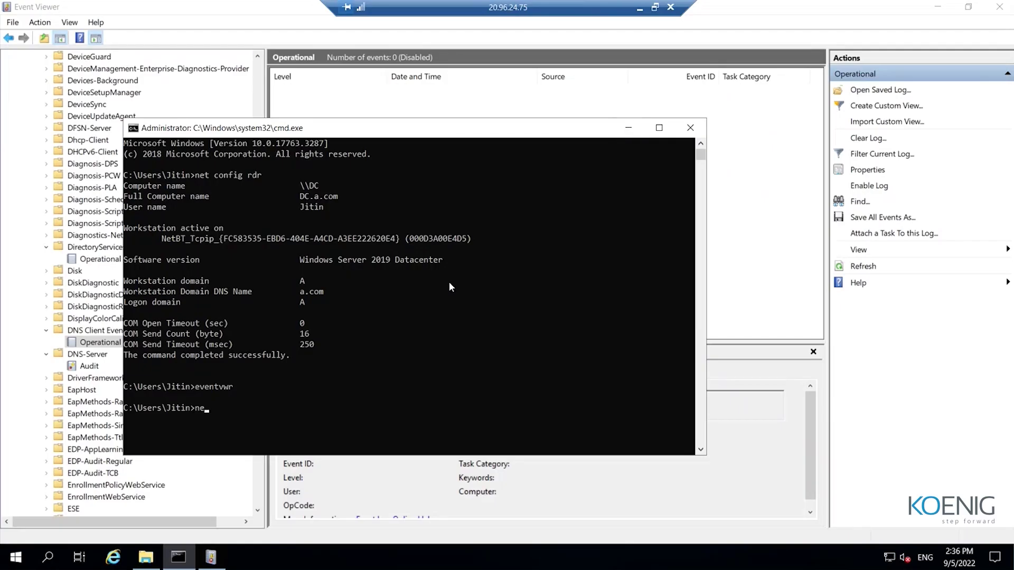
type("t share")
key("Return")
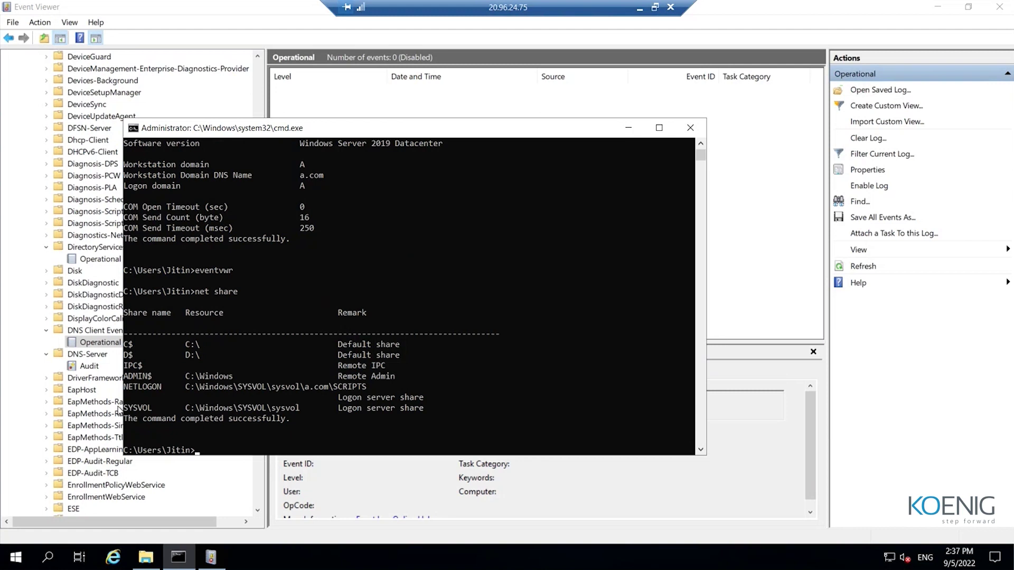
type("start sysvol")
key("Return")
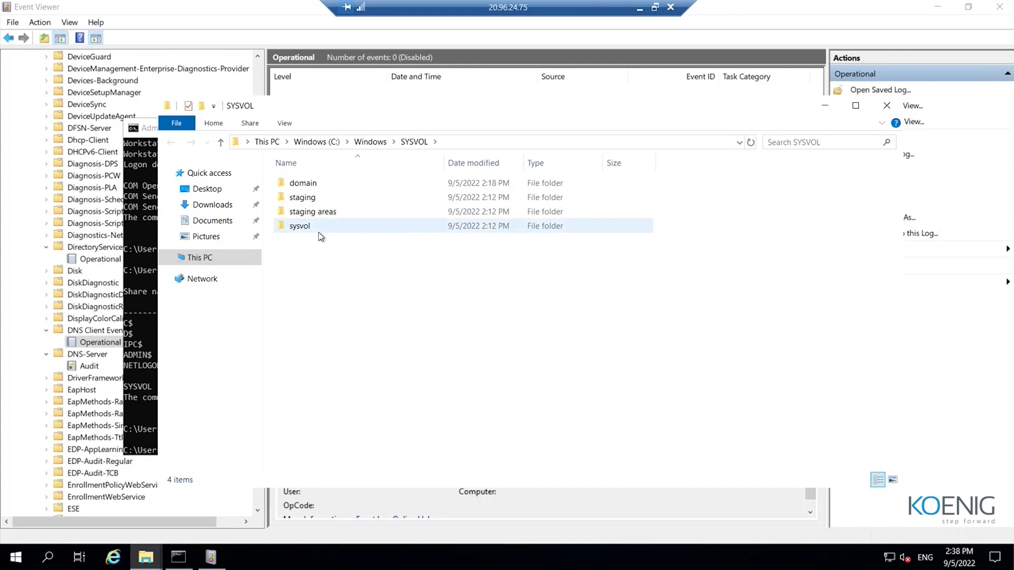
Examine the contents of the Policies and scripts folders inside SYSVOL's domain folder
double_click(301, 183)
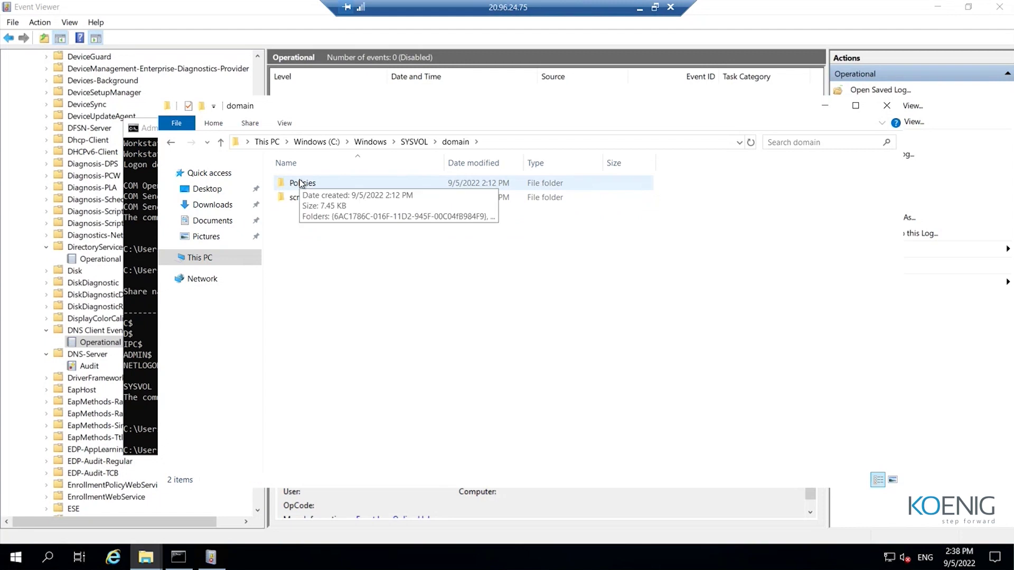
double_click(301, 183)
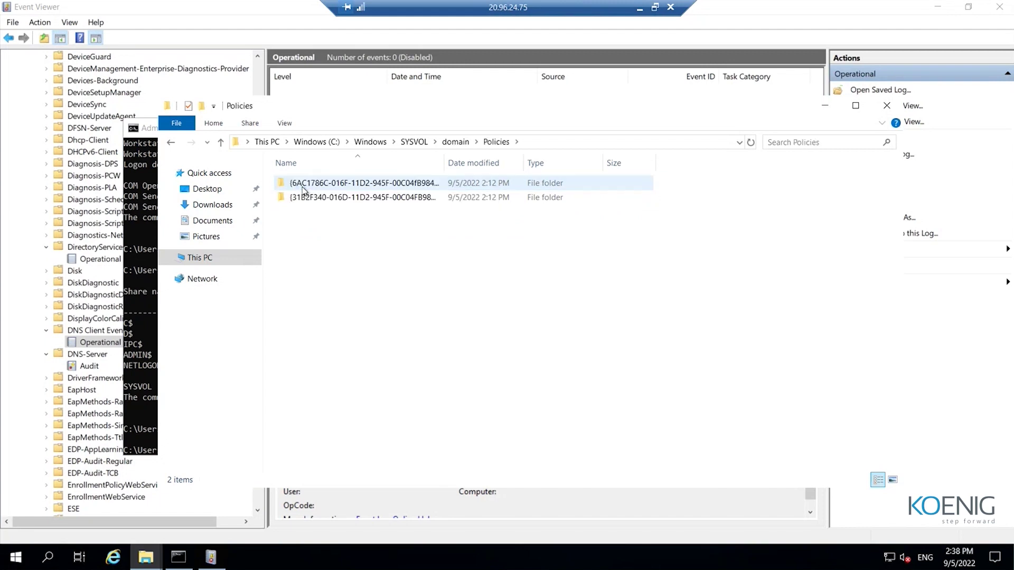
left_click(171, 144)
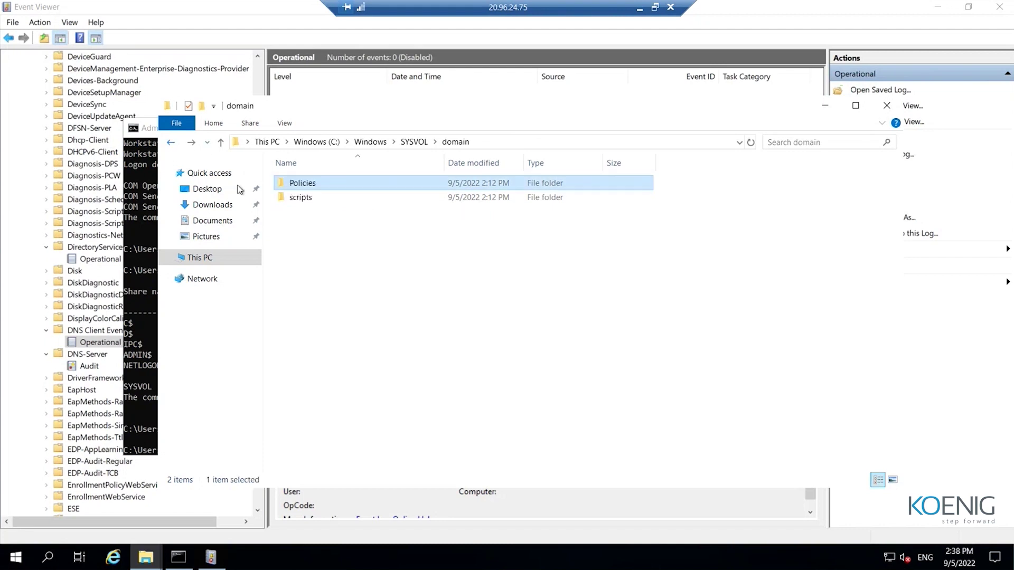
left_click(304, 198)
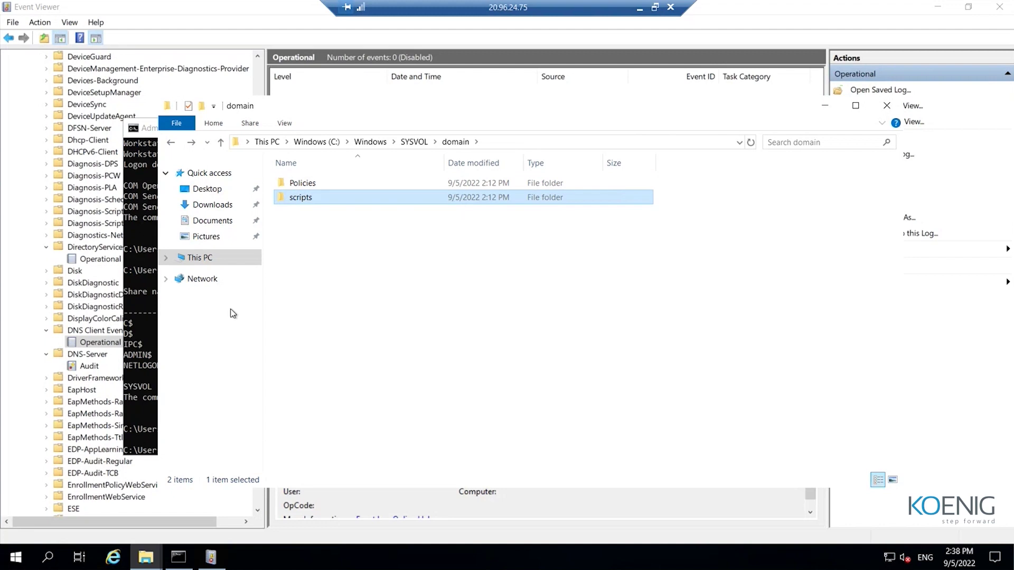
double_click(302, 200)
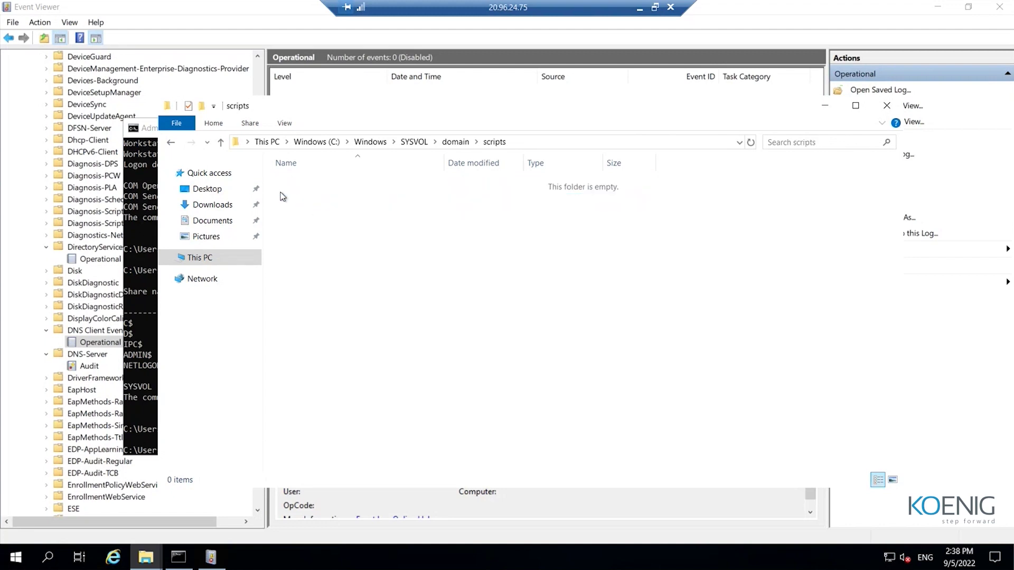
left_click(171, 142)
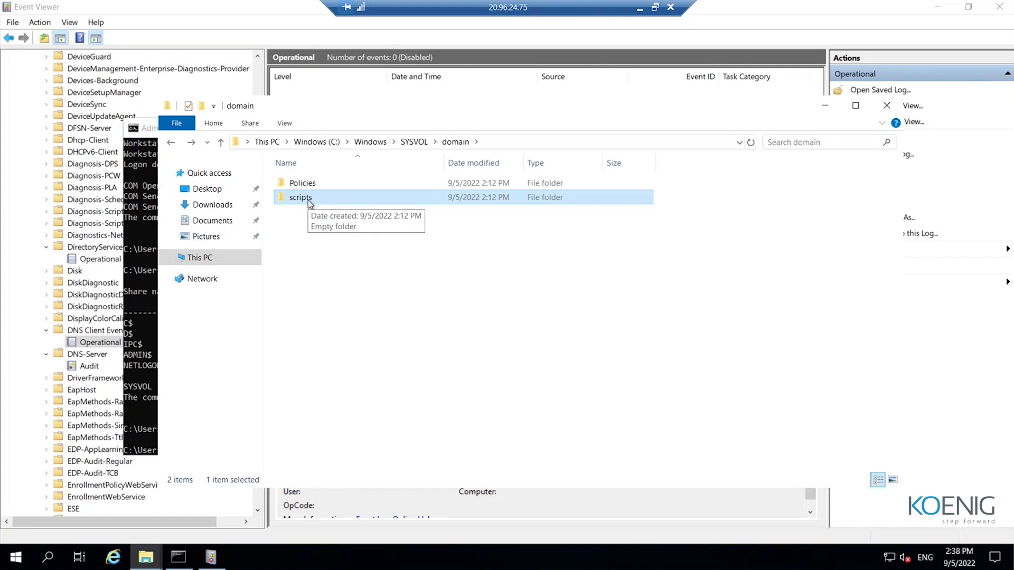
left_click(304, 188)
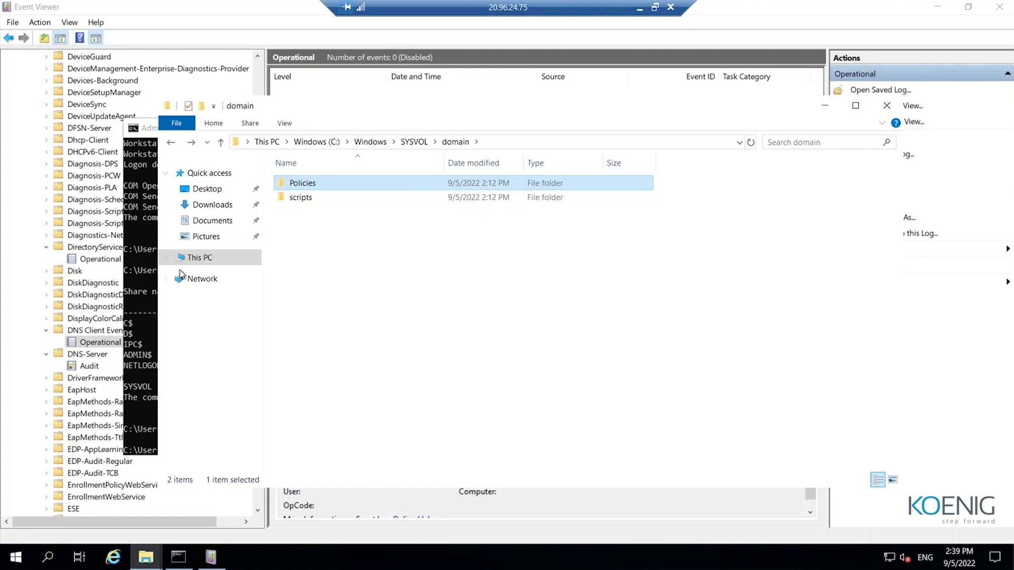
Check the share paths in the Command Prompt and open the a.com folder under SYSVOL\sysvol
left_click(146, 253)
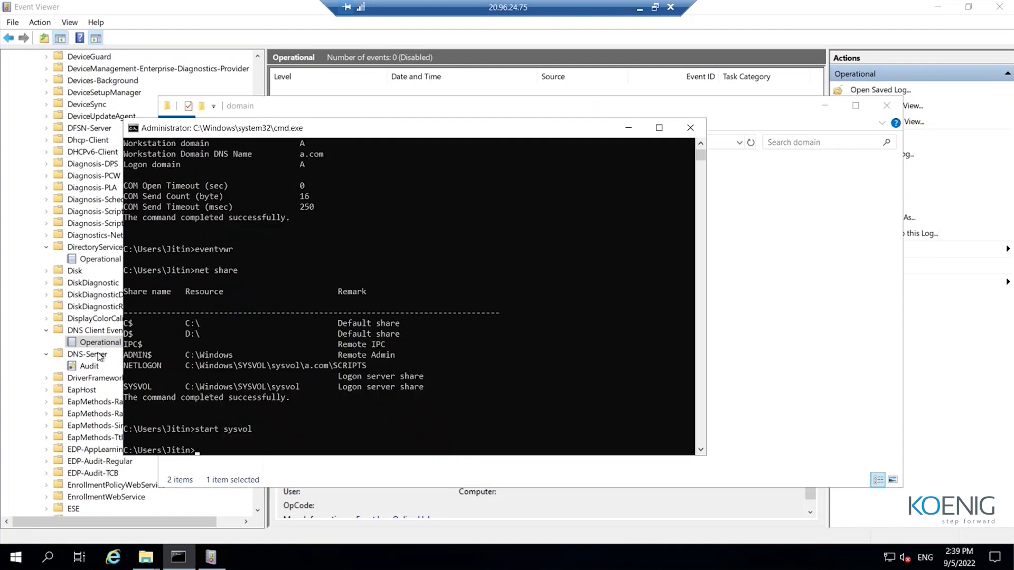
key("alt+Tab")
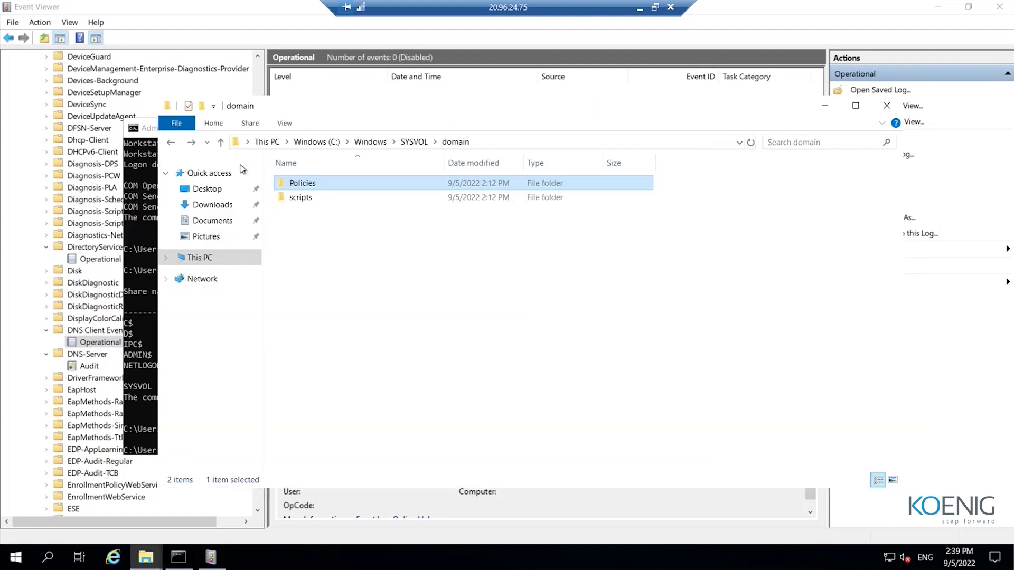
left_click(406, 146)
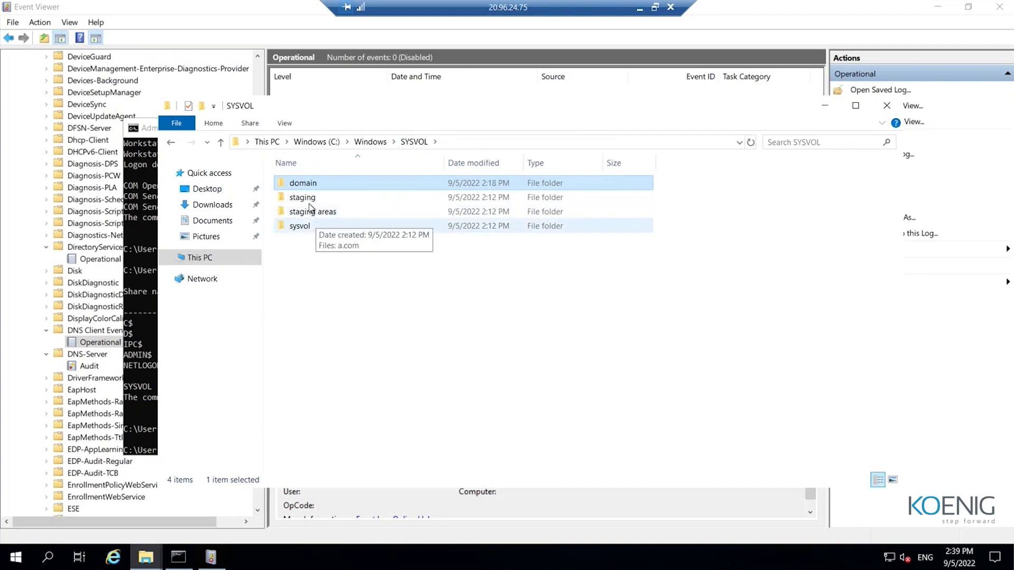
double_click(310, 230)
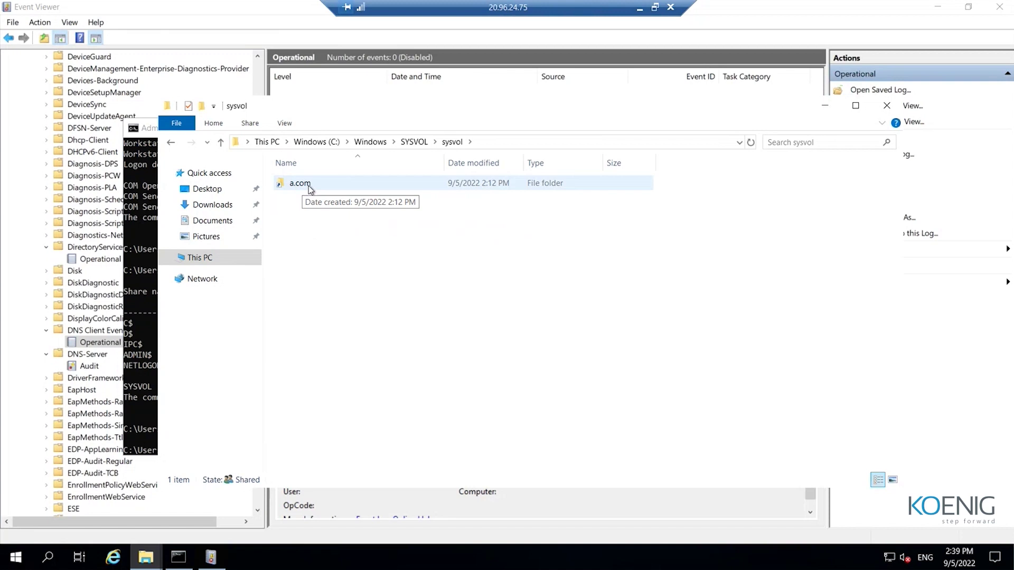
double_click(310, 185)
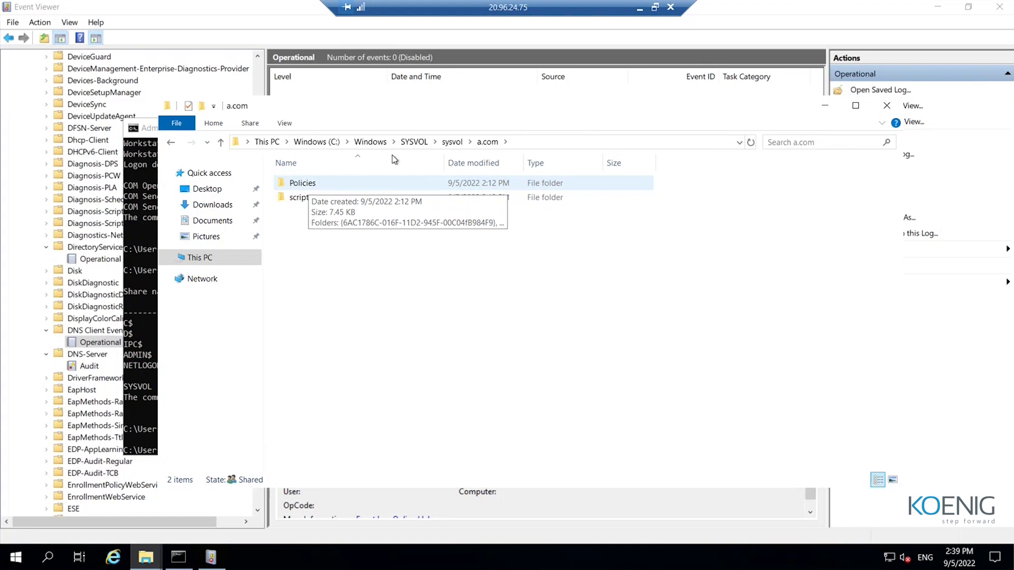
Create a new text document with the default name in the SYSVOL\domain\Policies folder
left_click(421, 147)
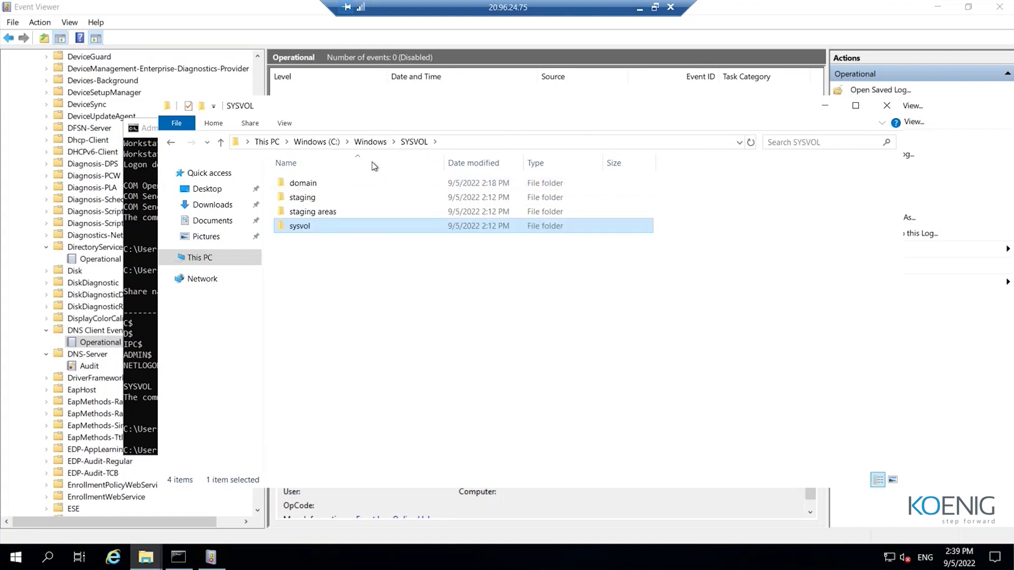
double_click(310, 182)
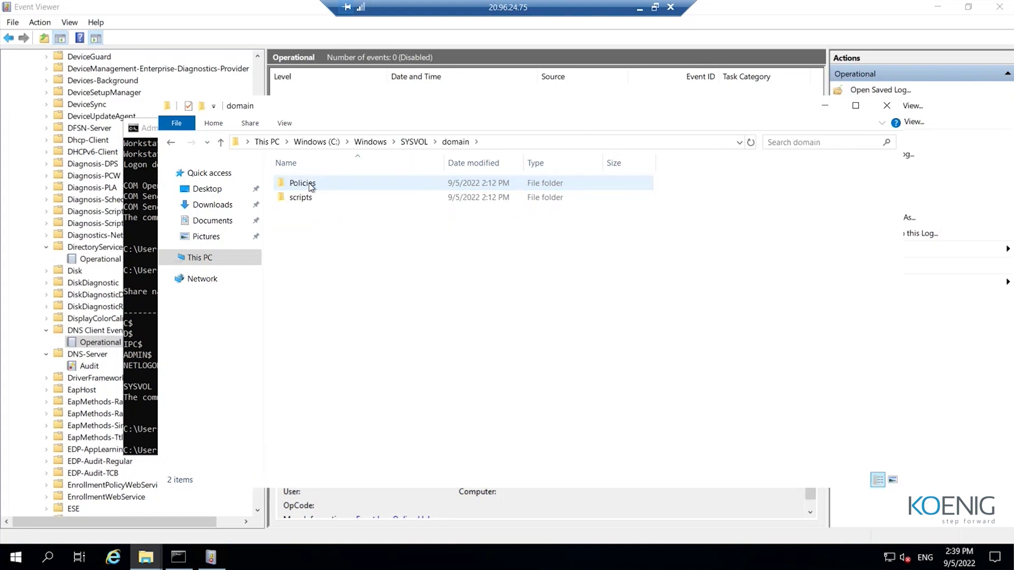
double_click(310, 184)
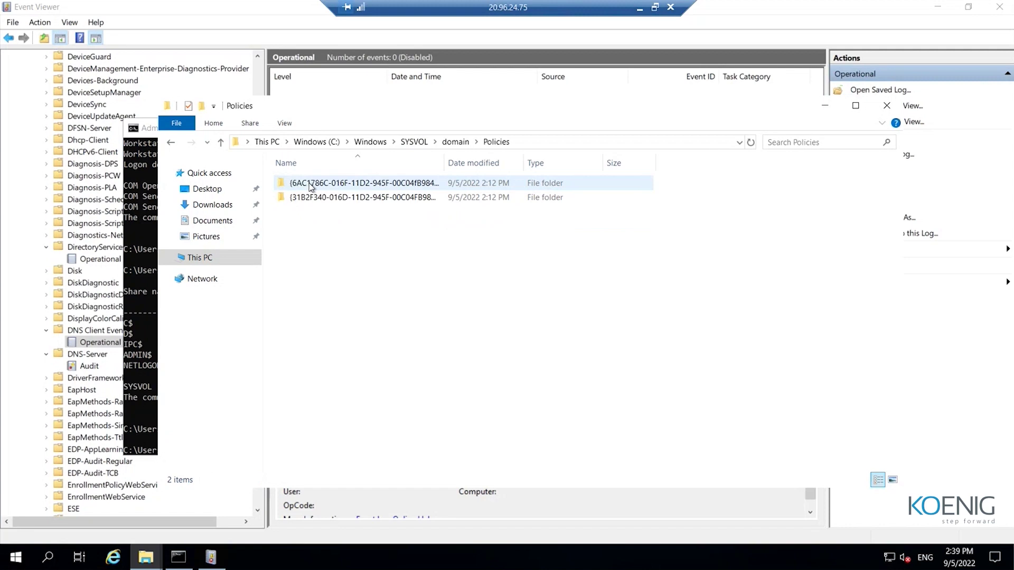
right_click(311, 239)
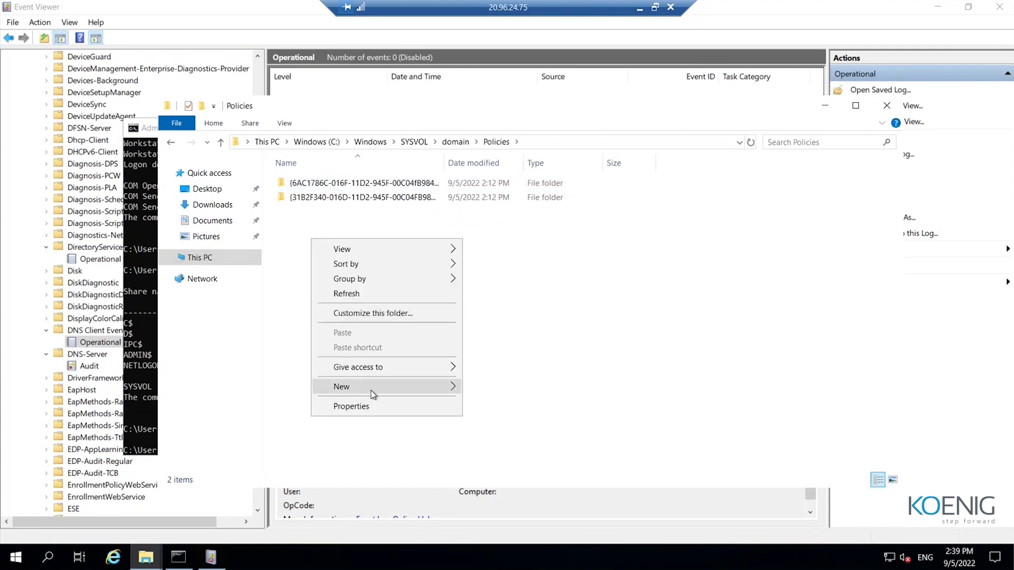
mouse_move(370, 391)
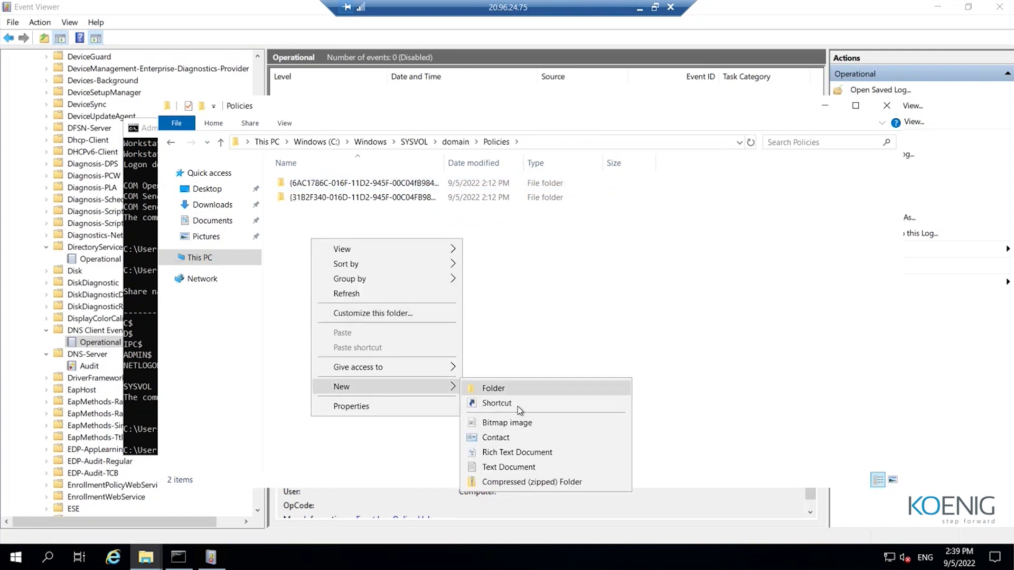
left_click(510, 467)
key("Return")
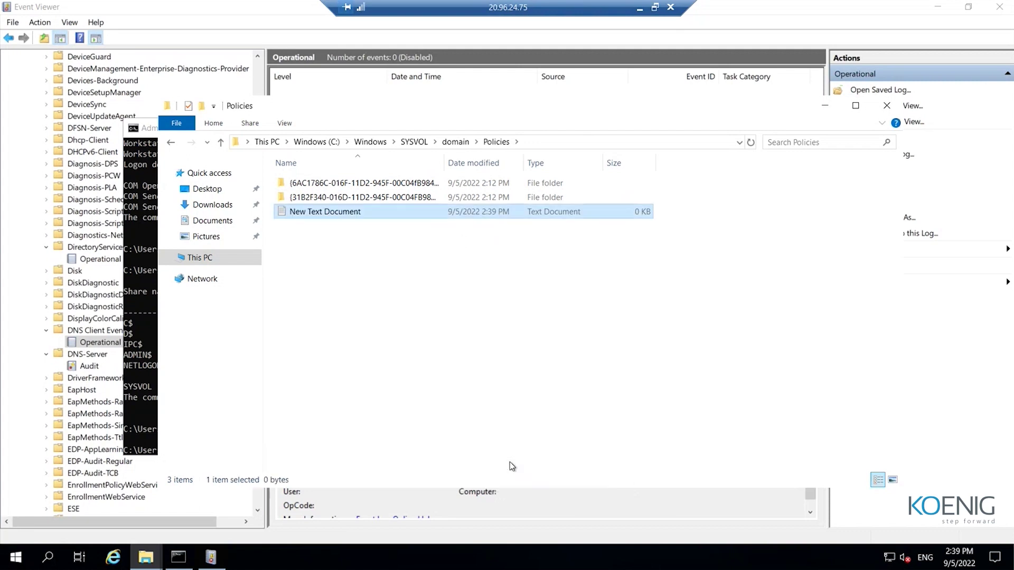
Open SYSVOL\sysvol\a.com\Policies to check whether the new text document is also there
left_click(417, 142)
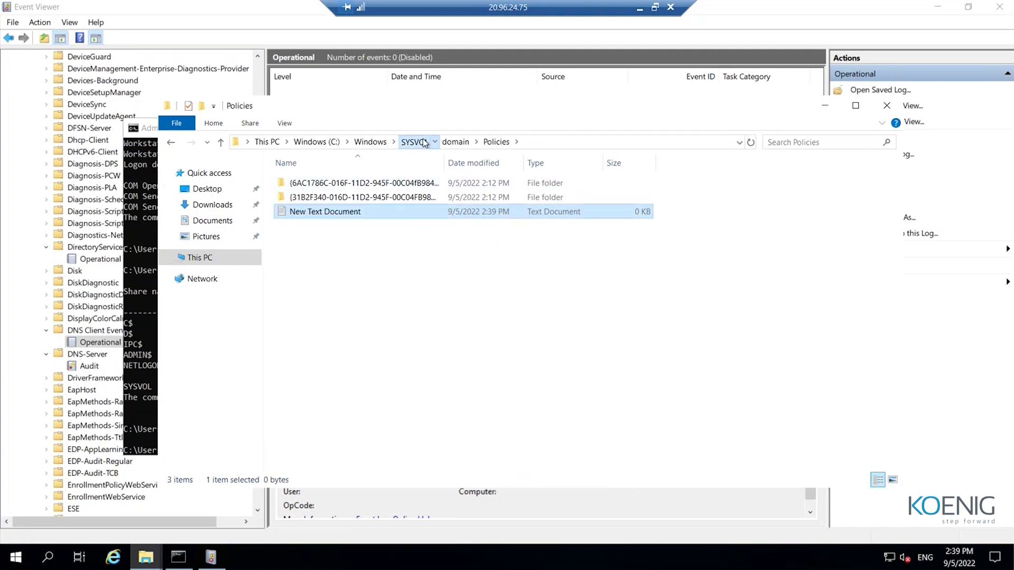
left_click(326, 230)
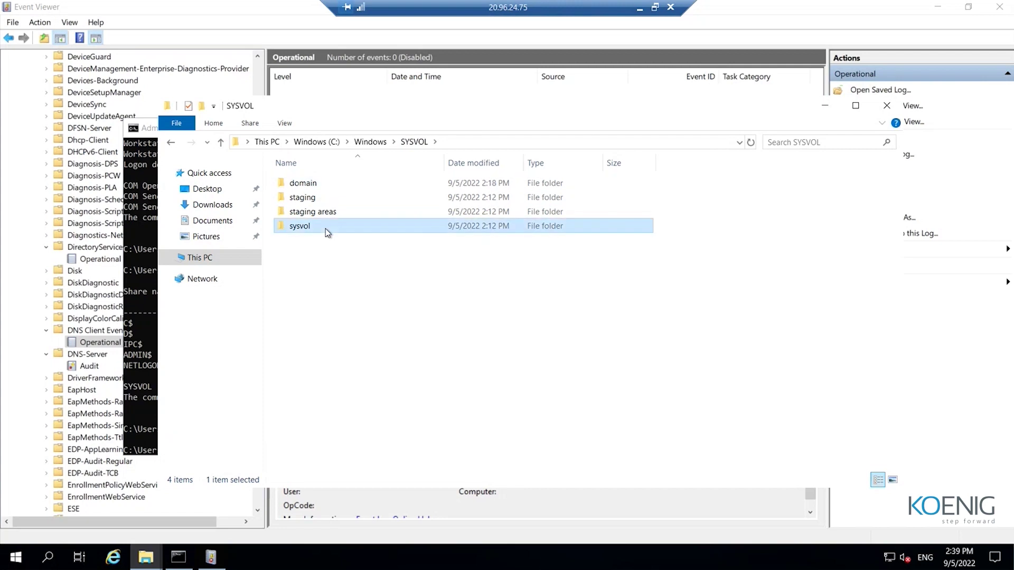
double_click(327, 233)
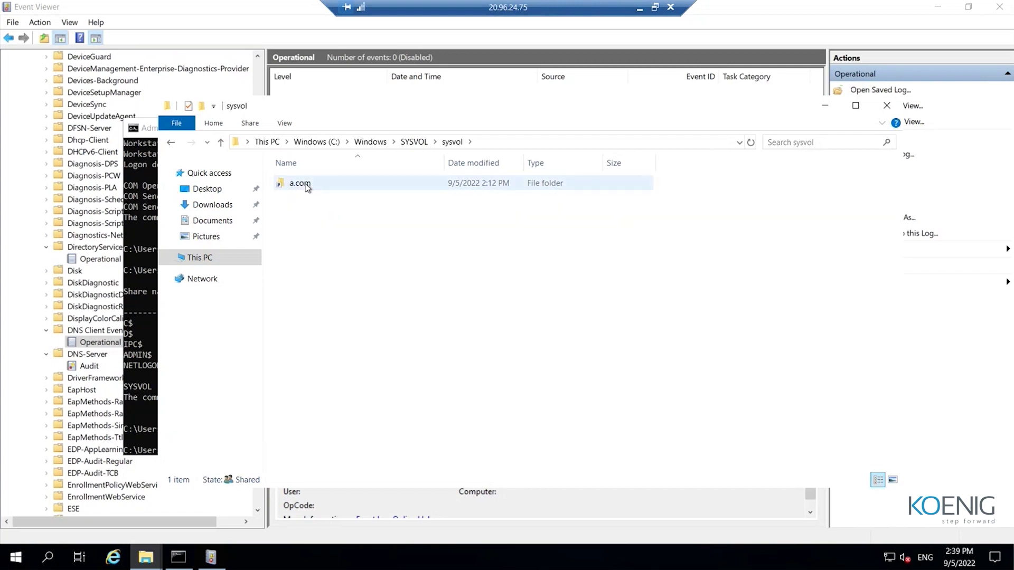
double_click(307, 184)
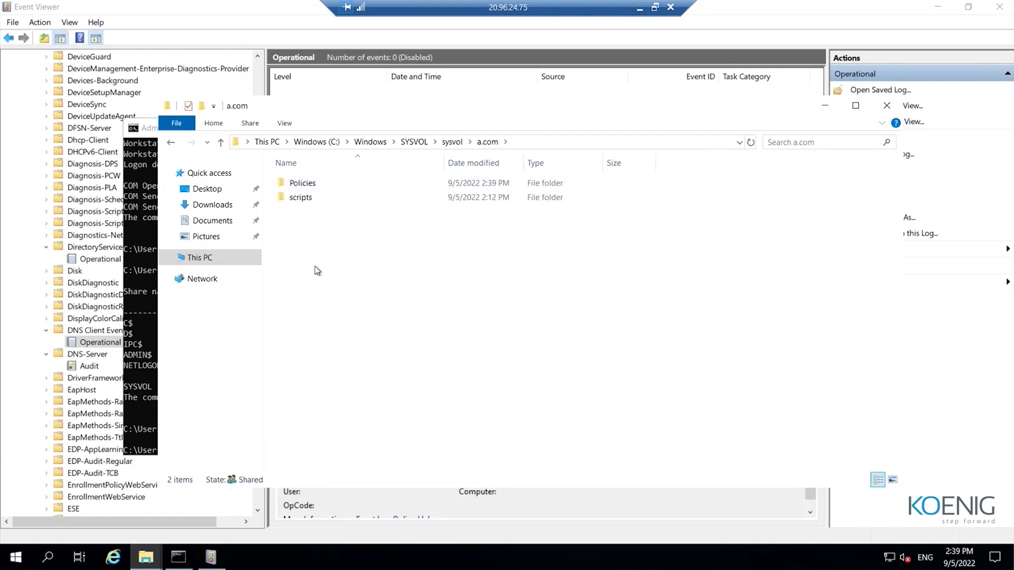
double_click(308, 185)
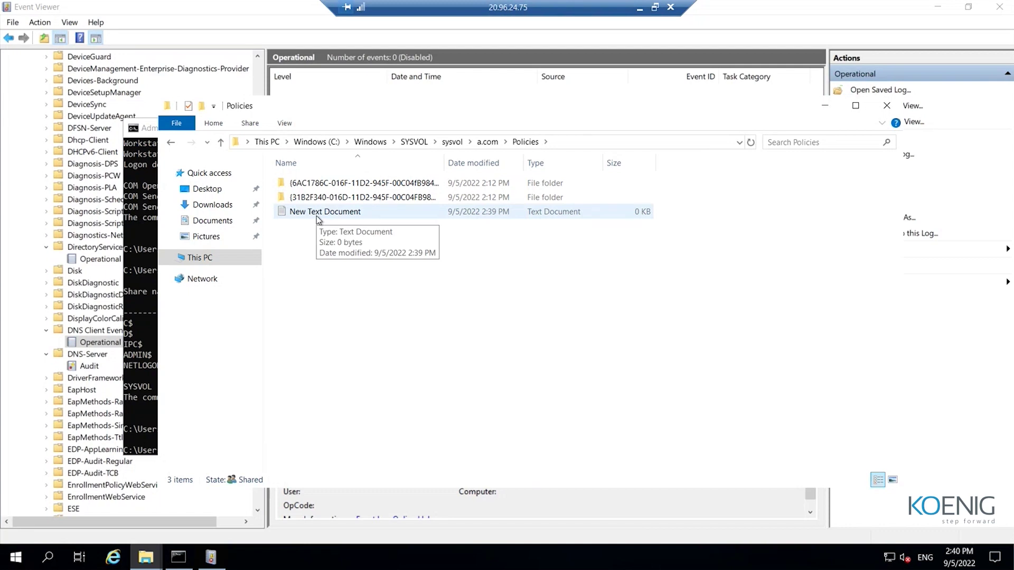
Inspect the domain folder inside SYSVOL's staging folder and return to the SYSVOL root
left_click(461, 143)
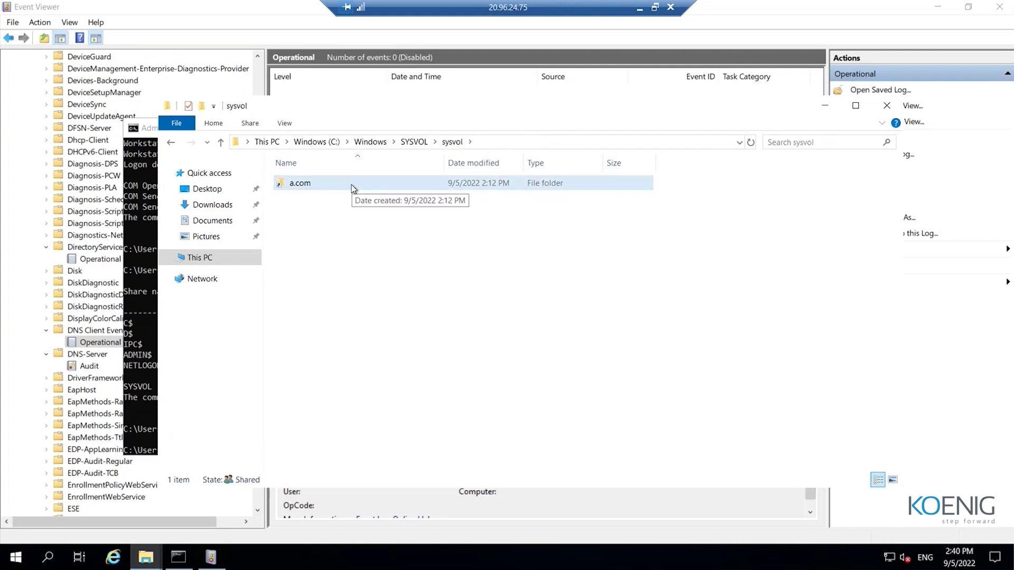
left_click(408, 142)
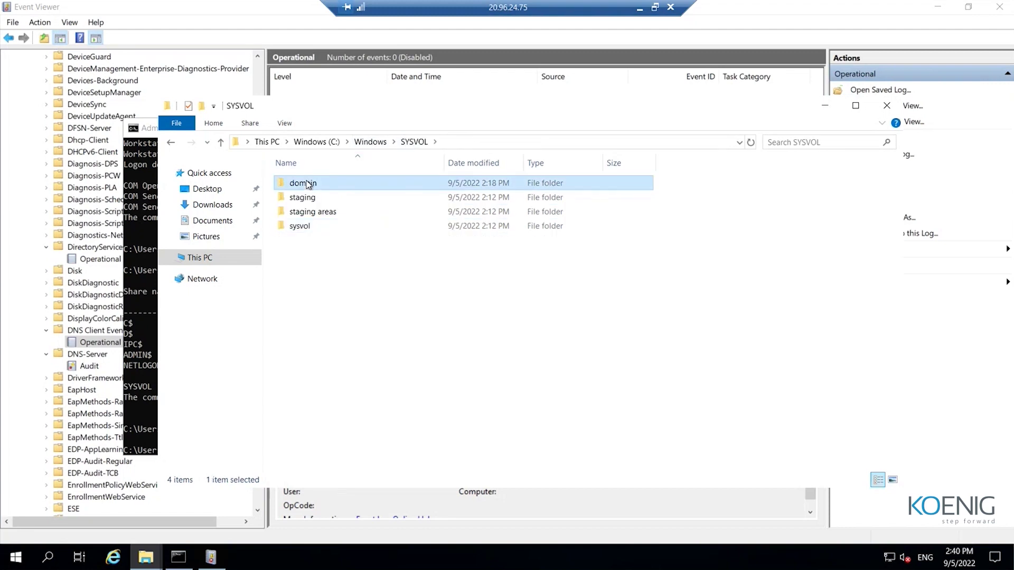
double_click(312, 198)
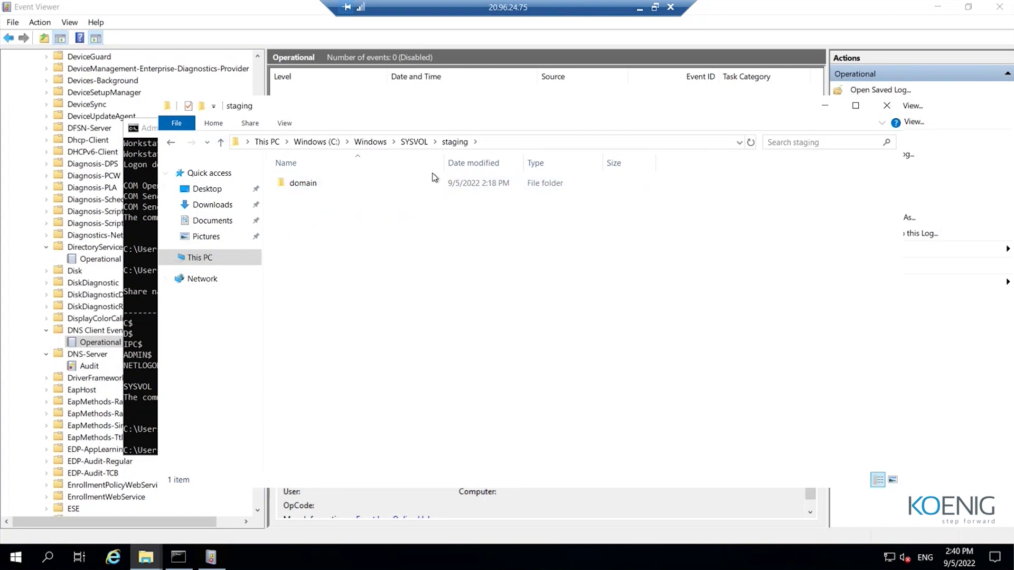
double_click(311, 183)
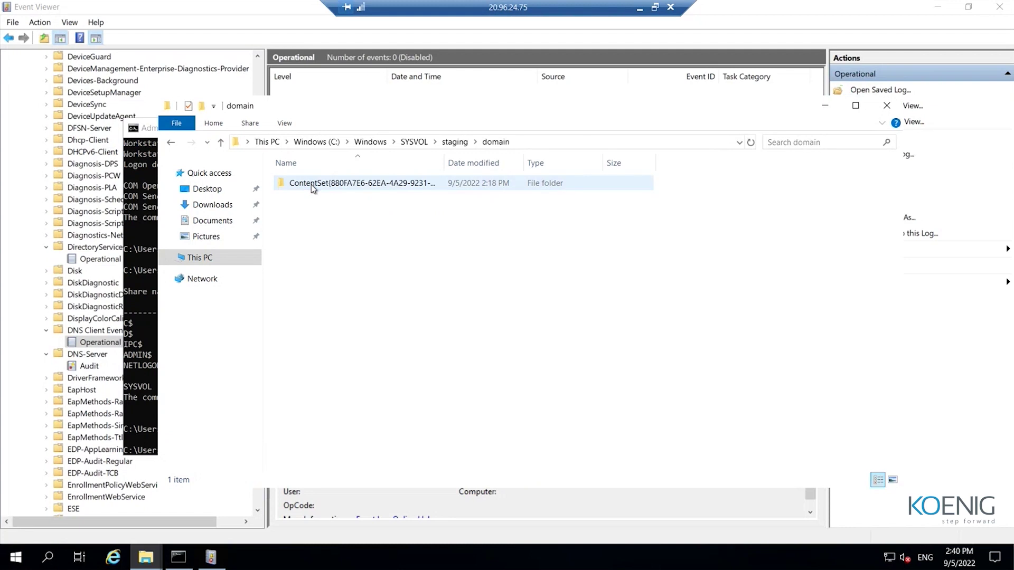
left_click(174, 141)
left_click(173, 141)
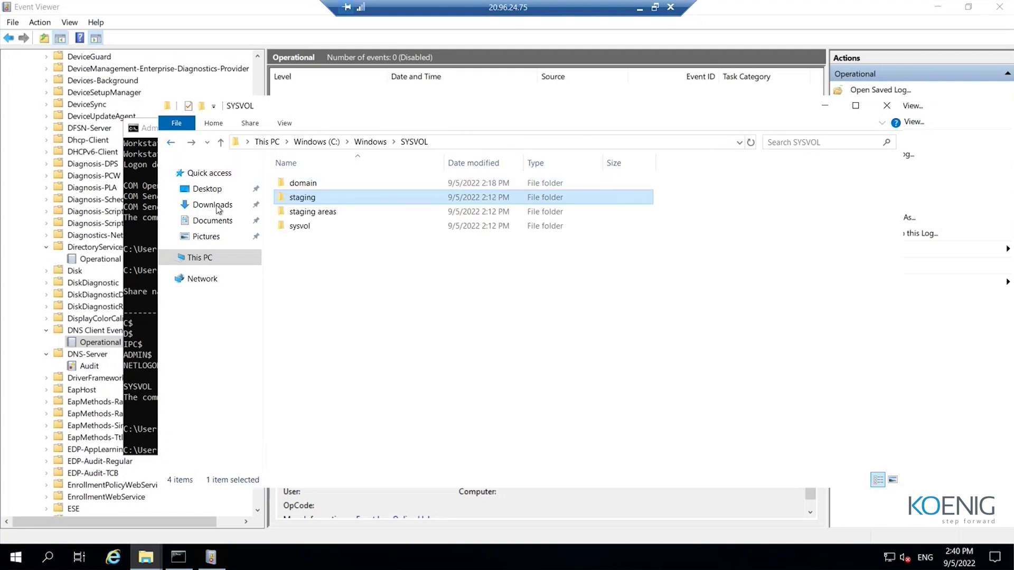
Inspect the a.com folder inside SYSVOL's staging areas folder and return to the SYSVOL root
double_click(303, 216)
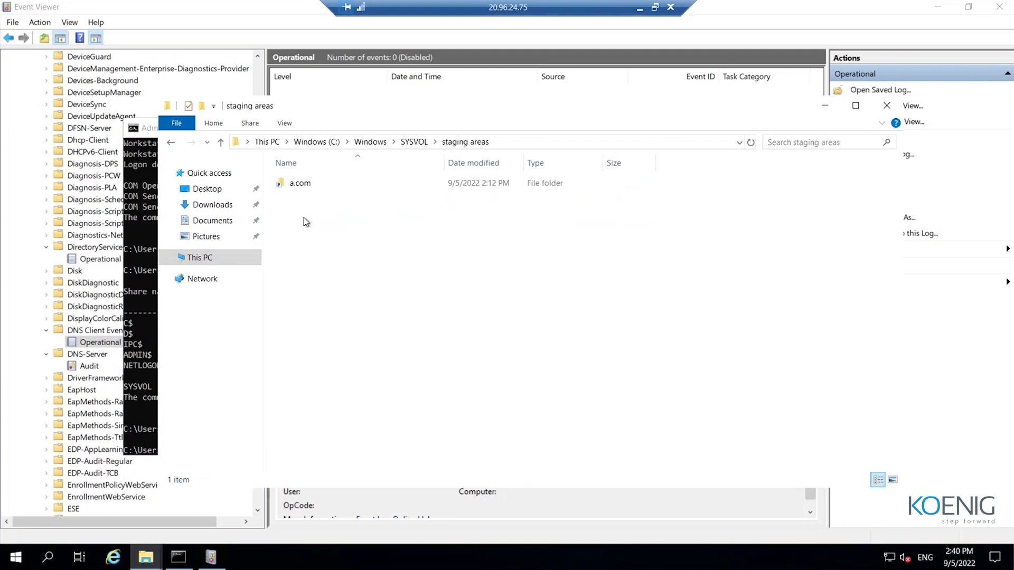
double_click(298, 189)
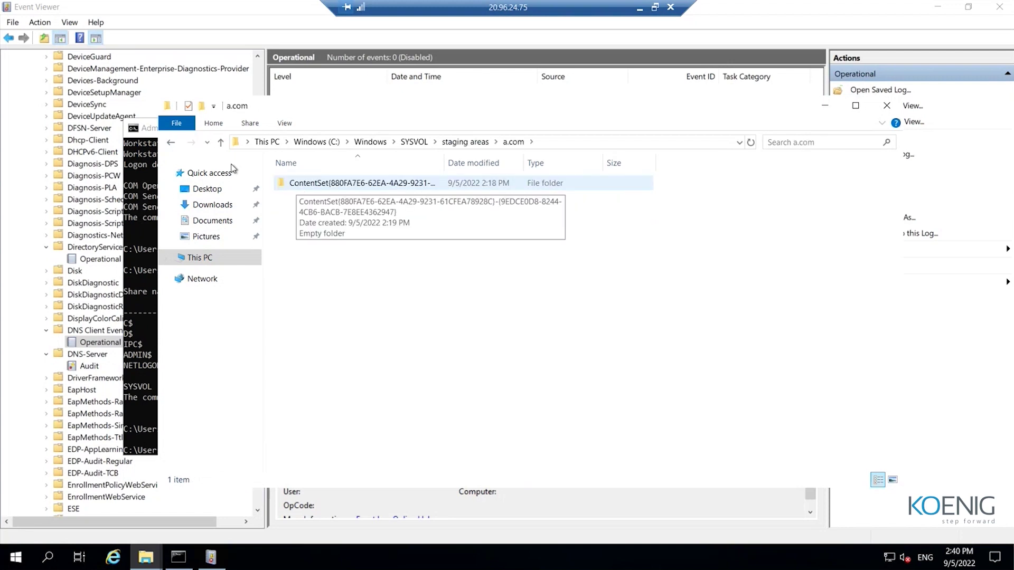
left_click(170, 141)
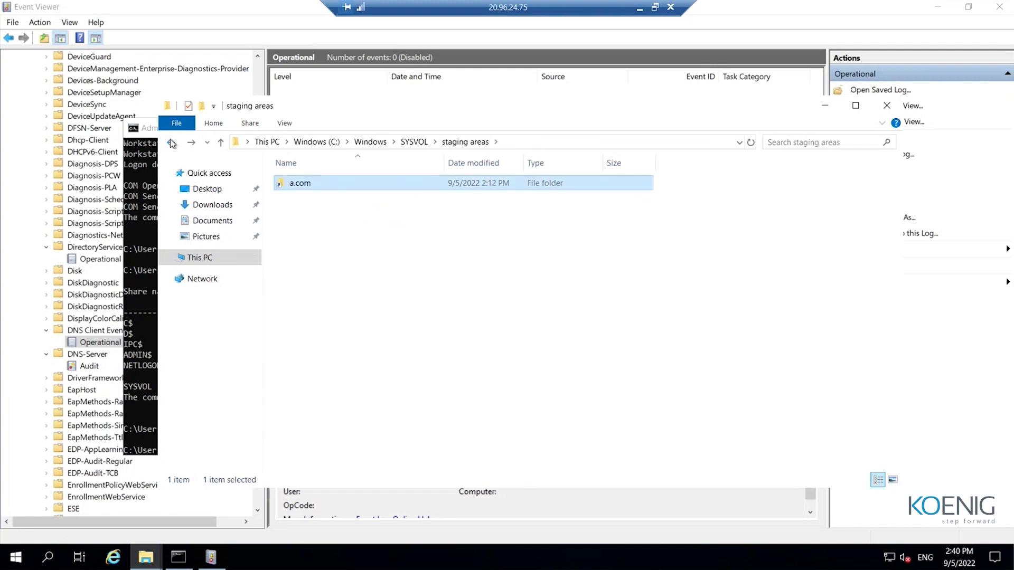
left_click(170, 141)
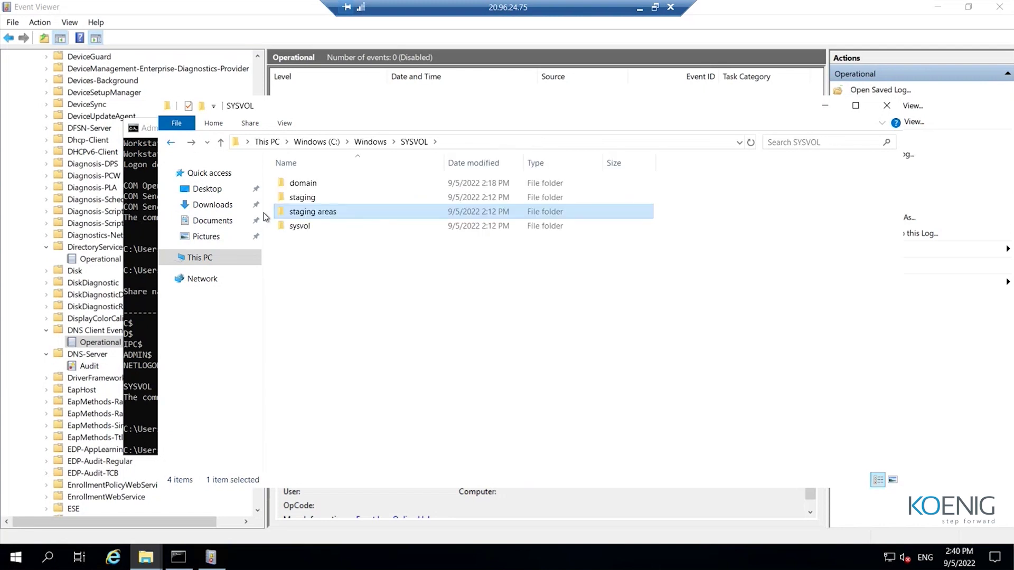
left_click(302, 227)
left_click(296, 185)
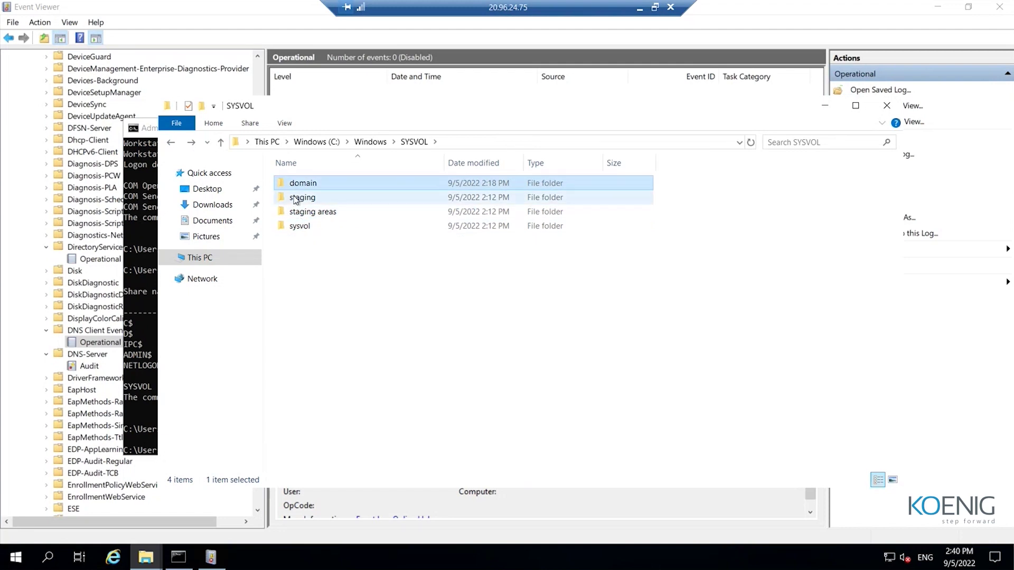
left_click(296, 199)
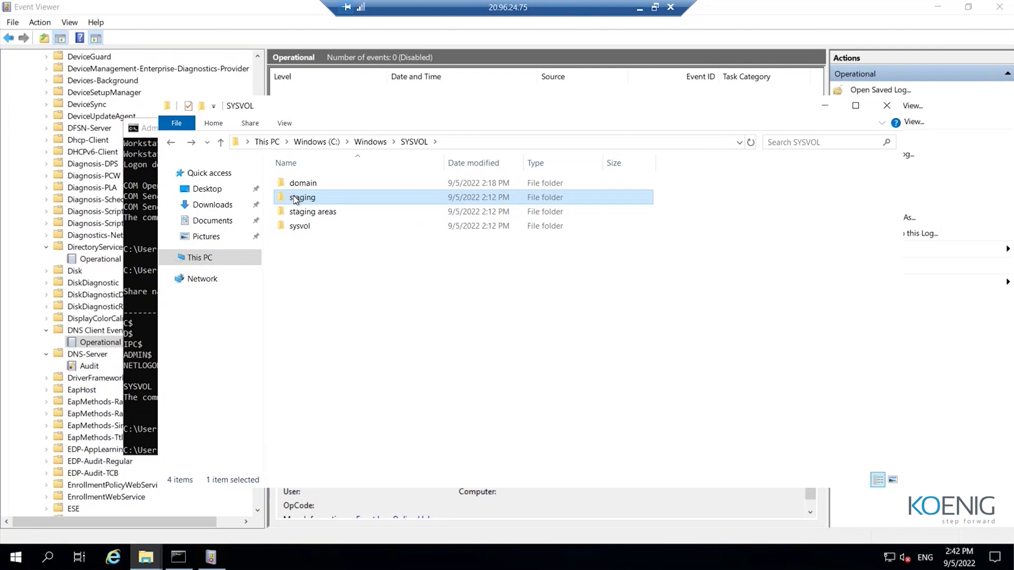
Switch from the remote session to Paint, commit the tools list's text box, and open a new blank Paint window
left_click(310, 147)
left_click(144, 411)
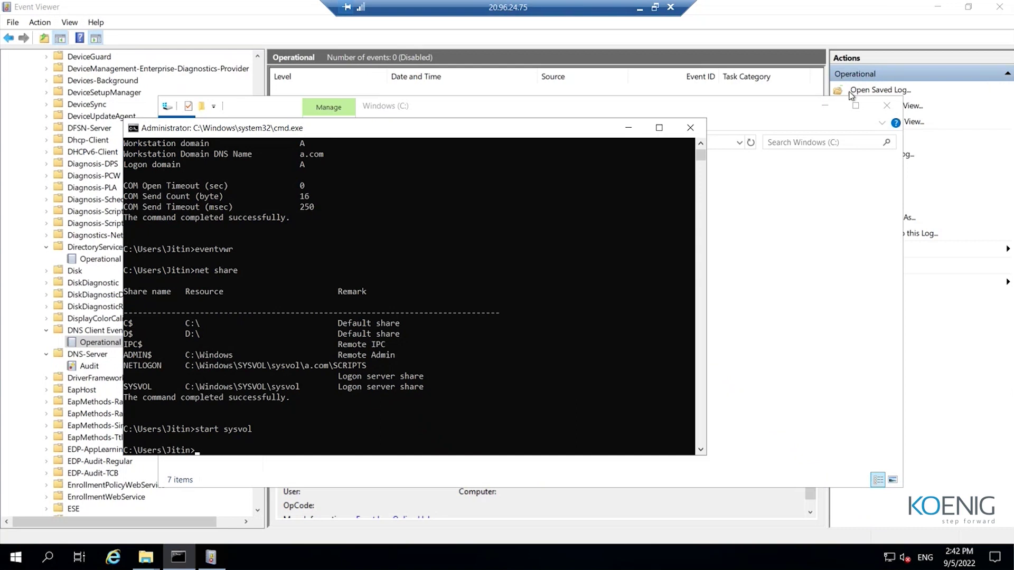
left_click(646, 10)
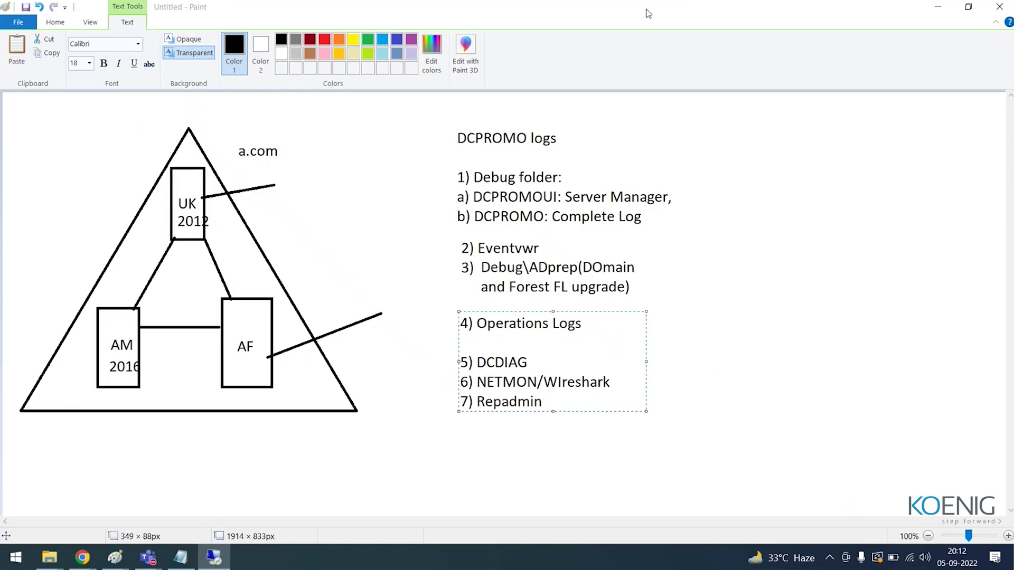
left_click(597, 433)
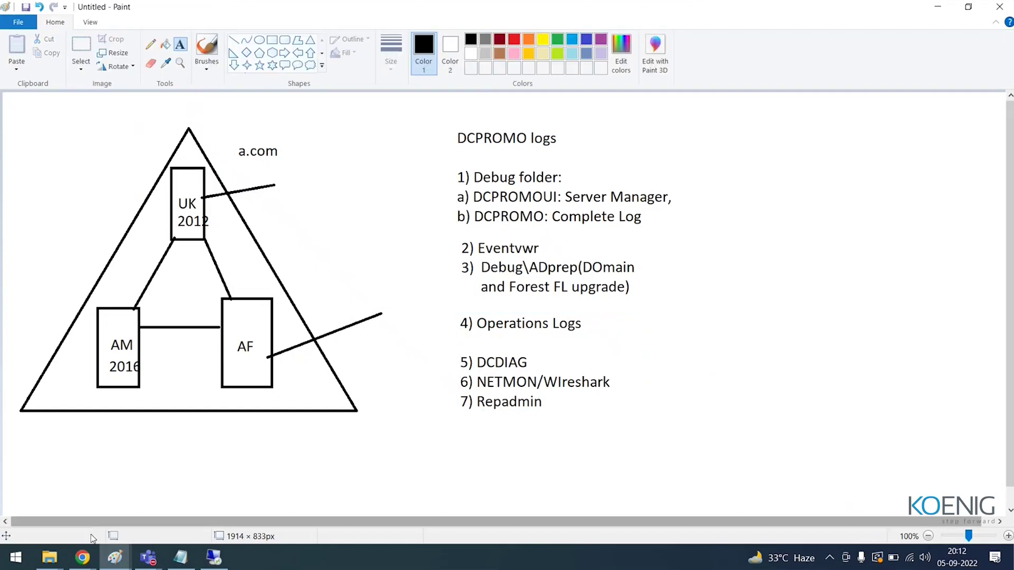
right_click(103, 558)
left_click(87, 486)
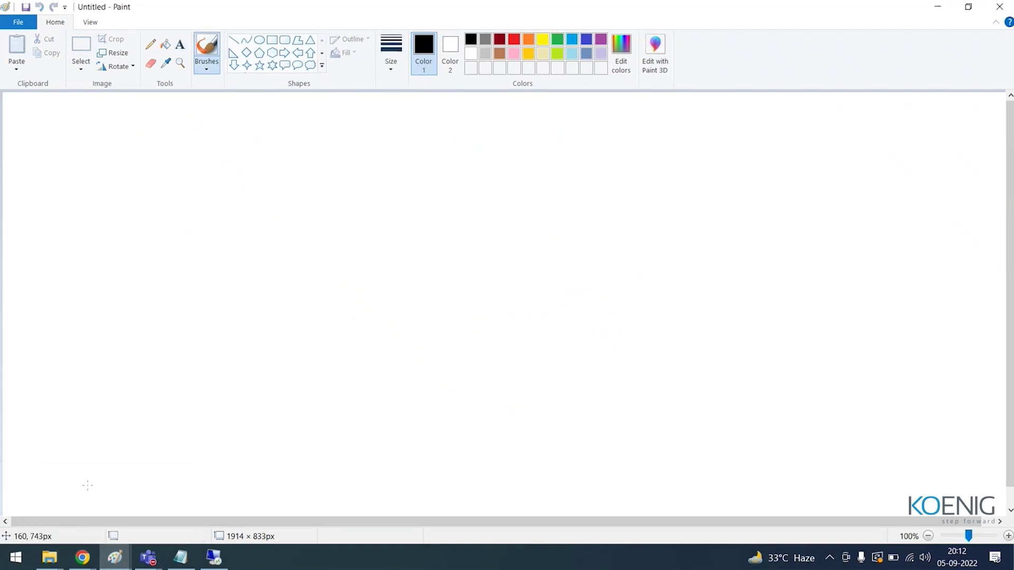